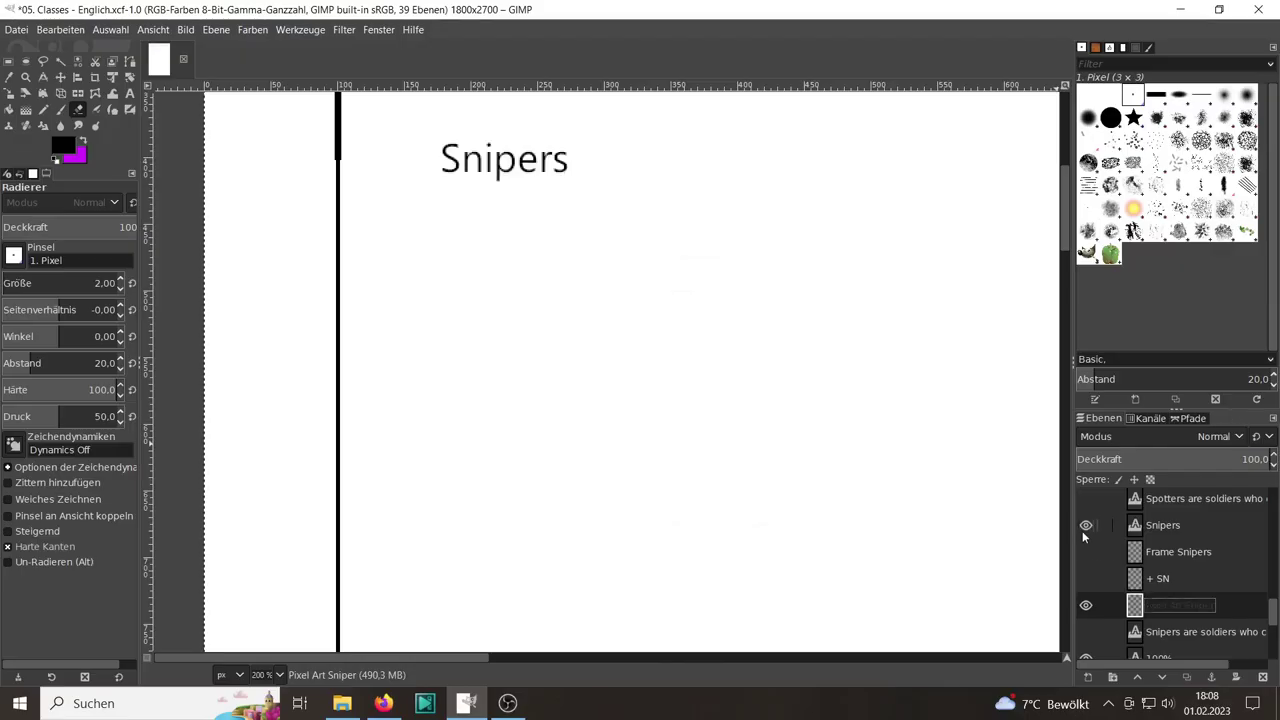
Show the pixel grid over the canvas and zoom the view to 800%
{"action": "right_click", "coordinate": [984, 287]}
{"action": "left_click", "coordinate": [830, 494]}
{"action": "left_click", "coordinate": [262, 675]}
{"action": "left_click", "coordinate": [270, 478]}
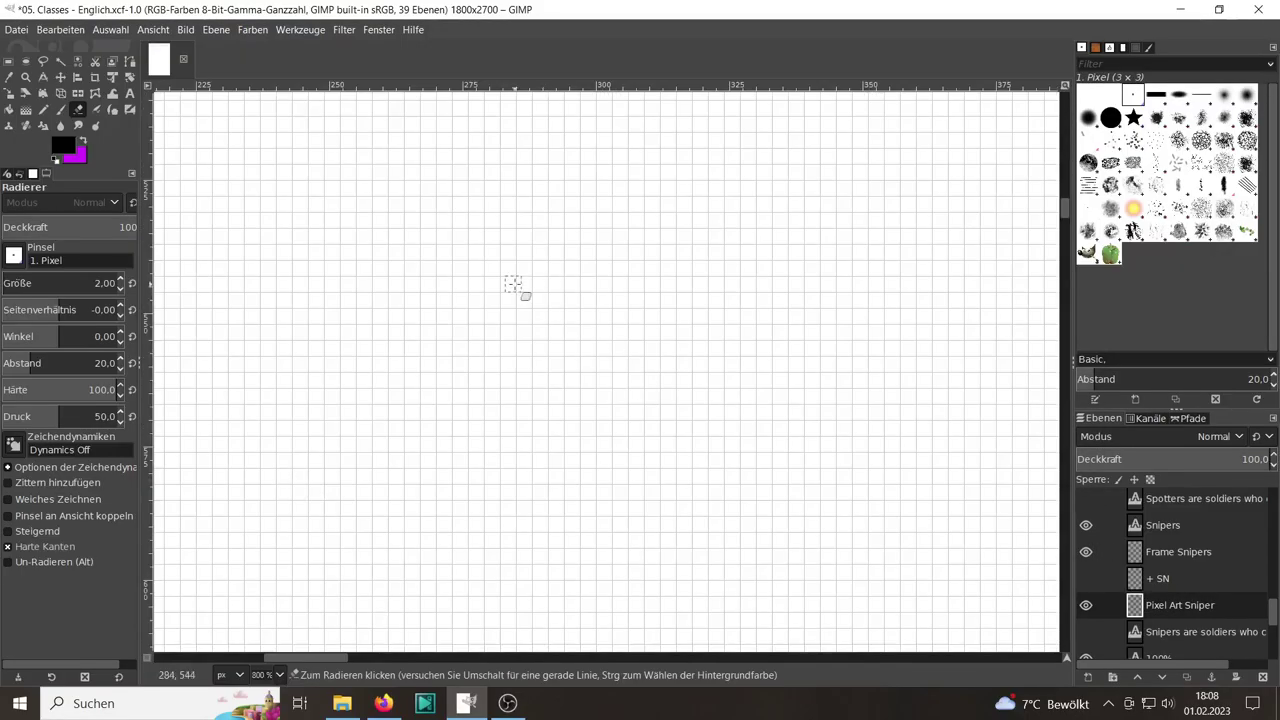
With the Pencil, draw a two-pixel vertical stem and a horizontal line leftward from its base
{"action": "key", "text": "n"}
{"action": "left_click_drag", "start_coordinate": [524, 200], "coordinate": [530, 298]}
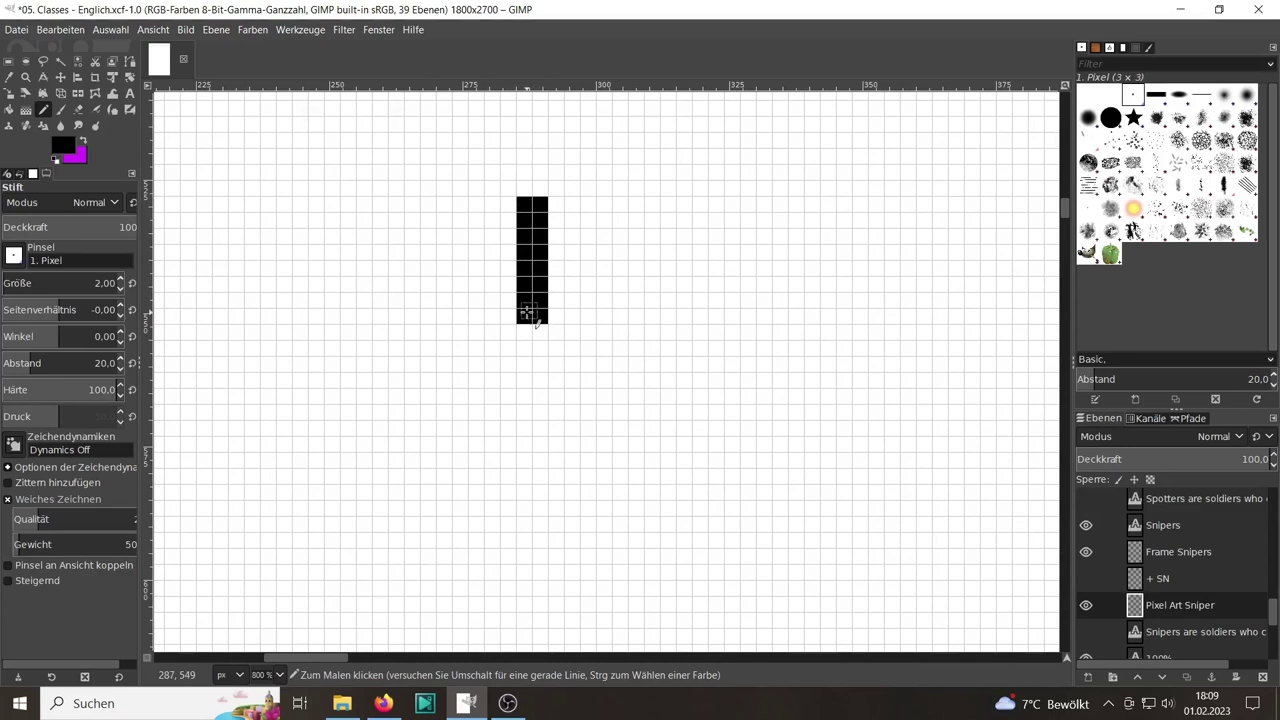
{"action": "left_click_drag", "start_coordinate": [530, 332], "coordinate": [443, 333]}
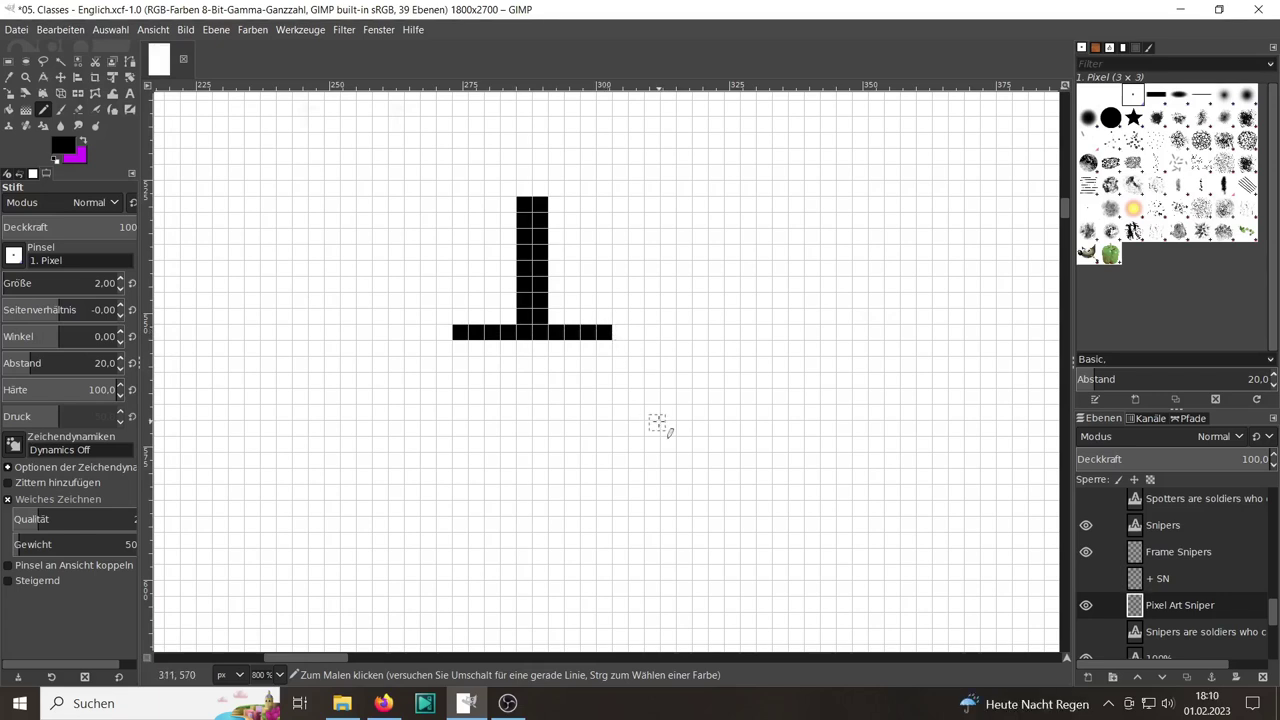
{"action": "left_click", "coordinate": [428, 364]}
{"action": "key", "text": "ctrl+z"}
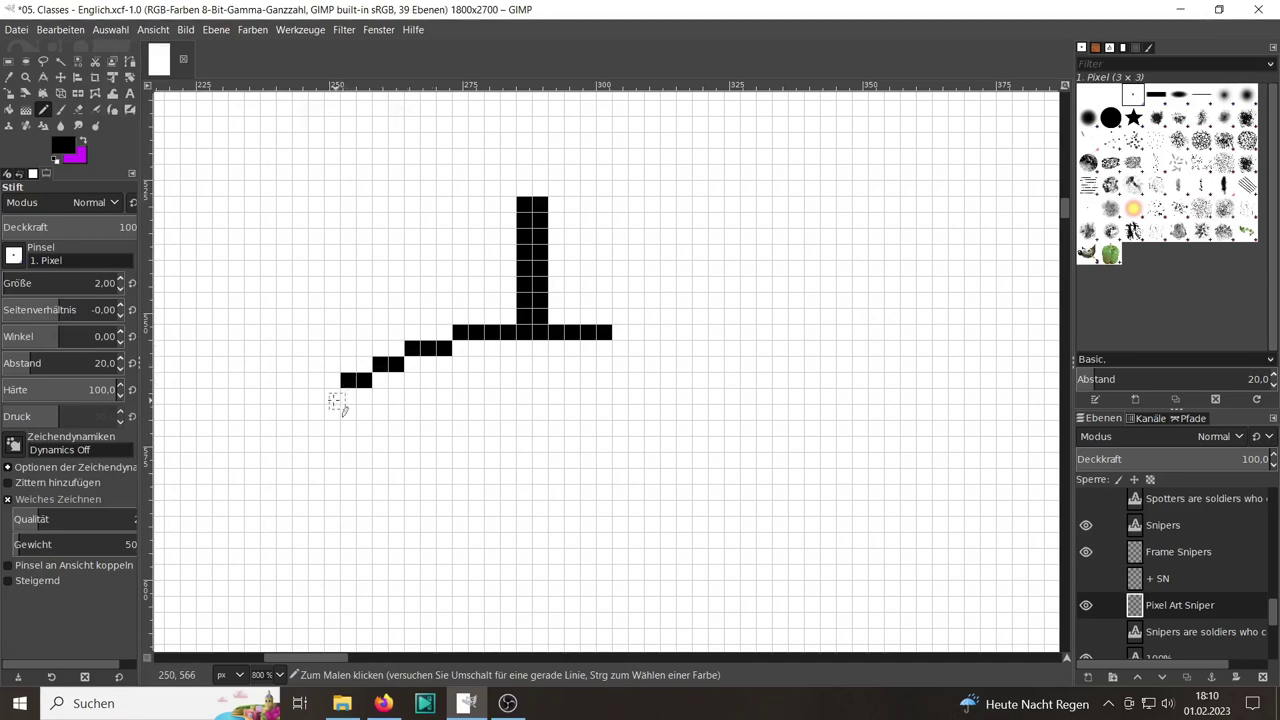
Pencil the arc diagonally down on the left side and down-right on the right side
{"action": "mouse_move", "coordinate": [315, 412]}
{"action": "left_mouse_down"}
{"action": "mouse_move", "coordinate": [300, 412]}
{"action": "mouse_move", "coordinate": [240, 492]}
{"action": "mouse_move", "coordinate": [245, 520]}
{"action": "mouse_move", "coordinate": [208, 592]}
{"action": "left_mouse_up"}
{"action": "scroll", "coordinate": [386, 506], "scroll_direction": "down", "scroll_amount": 3}
{"action": "scroll", "coordinate": [386, 500], "scroll_direction": "left", "scroll_amount": 3}
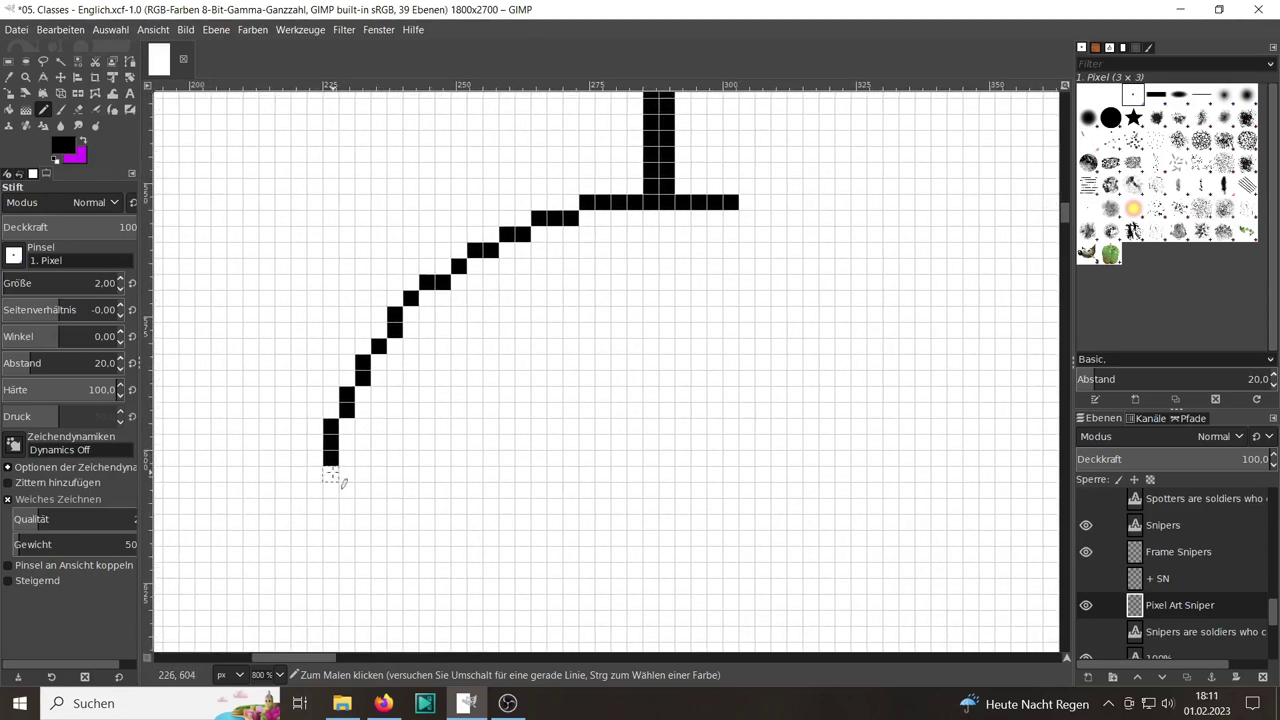
{"action": "left_click_drag", "start_coordinate": [316, 474], "coordinate": [318, 528]}
{"action": "scroll", "coordinate": [385, 503], "scroll_direction": "down", "scroll_amount": 2}
{"action": "scroll", "coordinate": [385, 503], "scroll_direction": "right", "scroll_amount": 3}
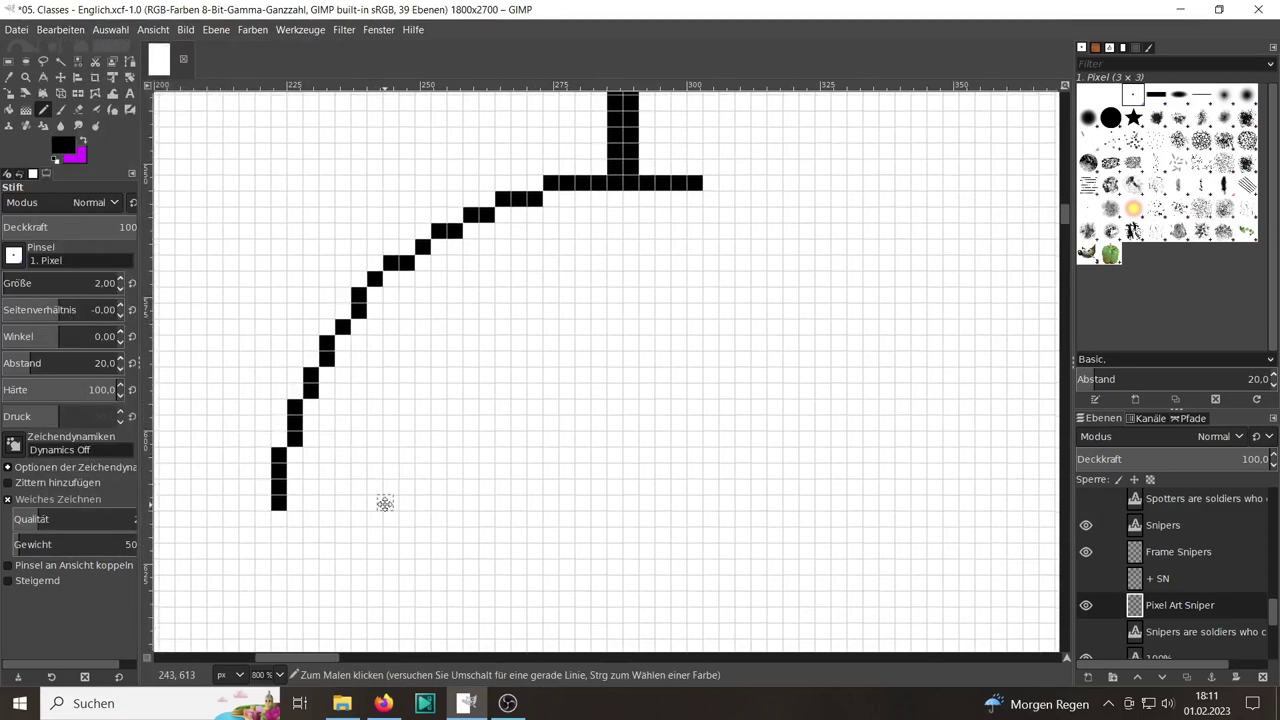
{"action": "scroll", "coordinate": [385, 503], "scroll_direction": "right", "scroll_amount": 2}
{"action": "left_click_drag", "start_coordinate": [697, 225], "coordinate": [745, 241]}
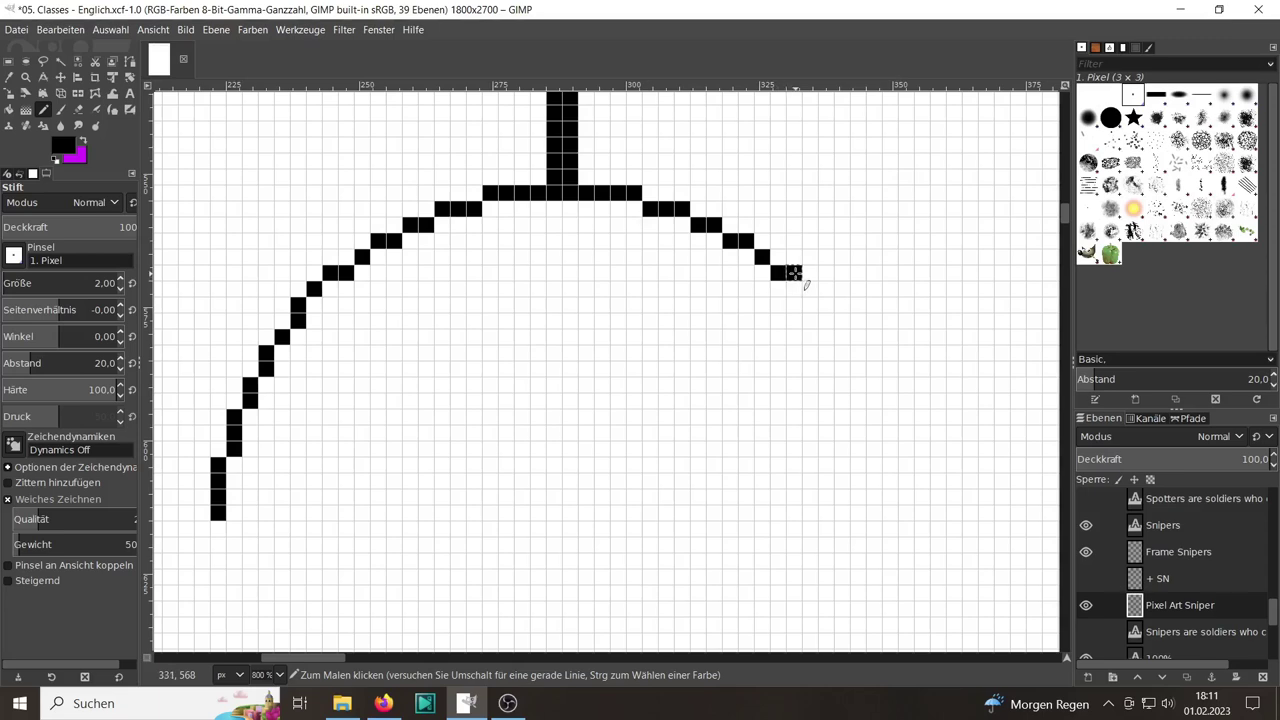
{"action": "mouse_move", "coordinate": [829, 325]}
{"action": "left_mouse_down"}
{"action": "mouse_move", "coordinate": [866, 362]}
{"action": "mouse_move", "coordinate": [906, 500]}
{"action": "mouse_move", "coordinate": [906, 610]}
{"action": "left_mouse_up"}
{"action": "scroll", "coordinate": [906, 610], "scroll_direction": "down", "scroll_amount": 3}
Curve the ring's right side inward and draw its bottom edge leftward
{"action": "left_click", "coordinate": [896, 526]}
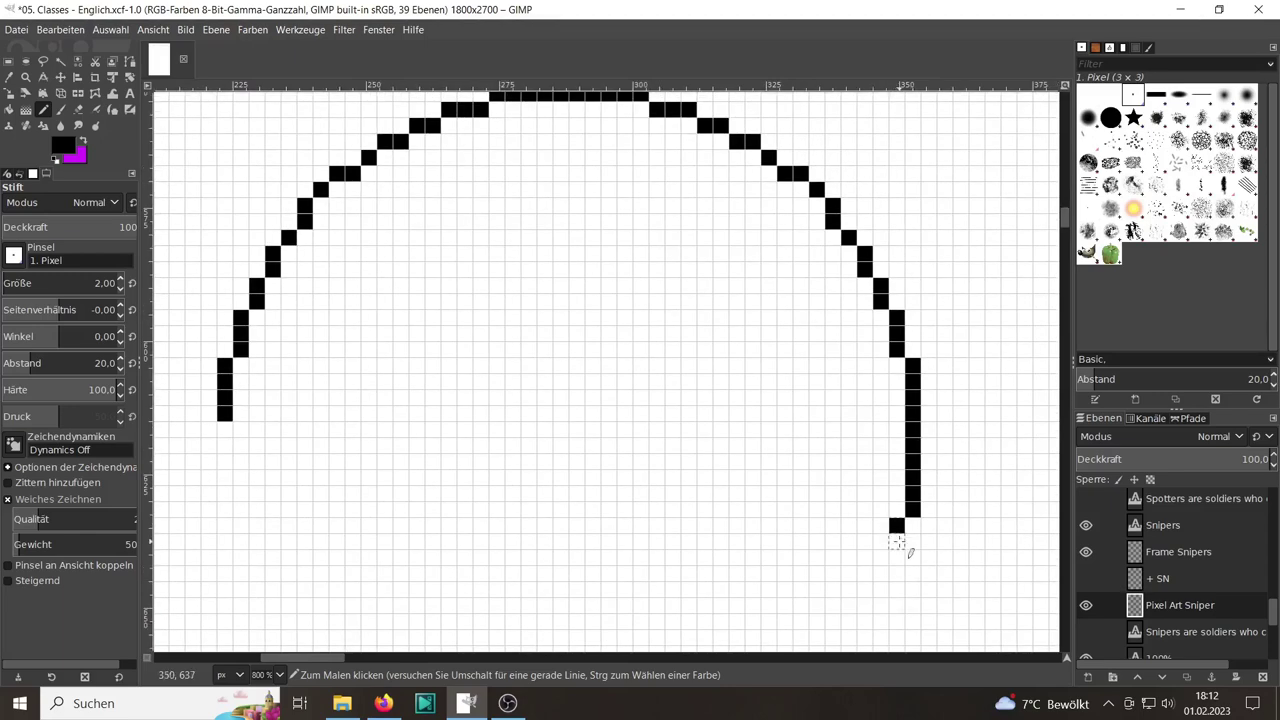
{"action": "left_click", "coordinate": [880, 574]}
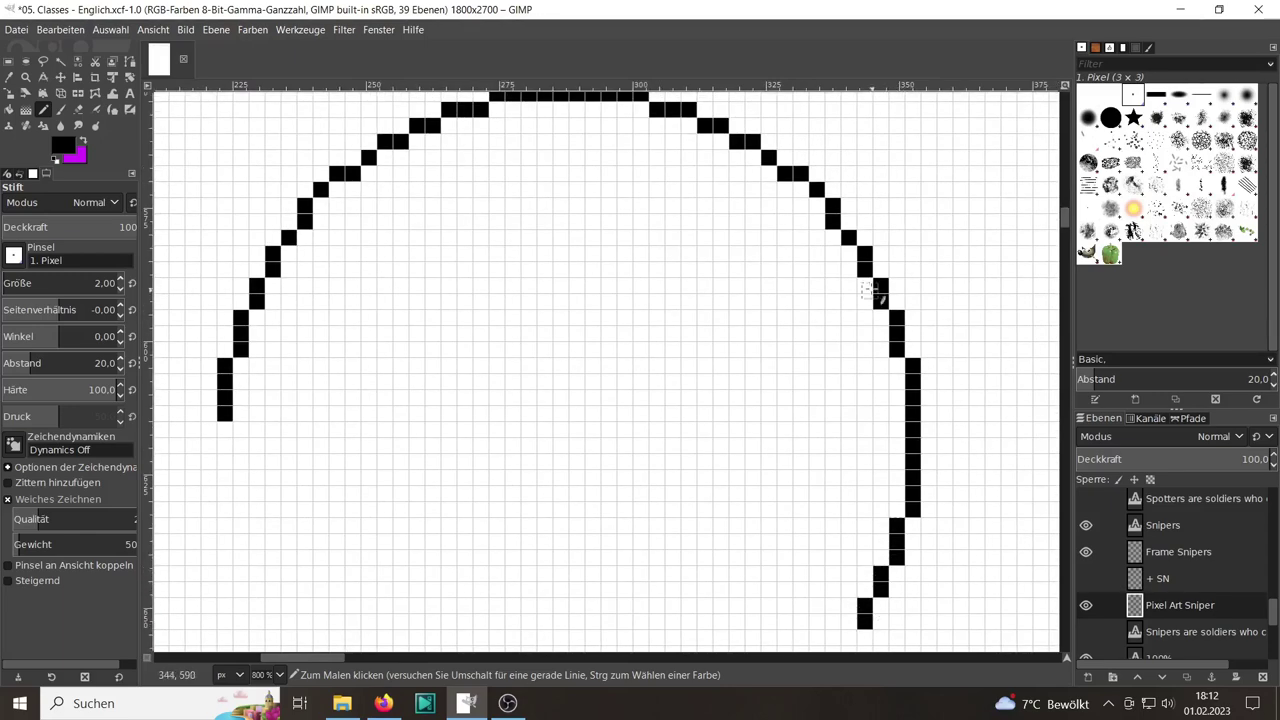
{"action": "scroll", "coordinate": [872, 517], "scroll_direction": "down", "scroll_amount": 1}
{"action": "scroll", "coordinate": [900, 617], "scroll_direction": "left", "scroll_amount": 1}
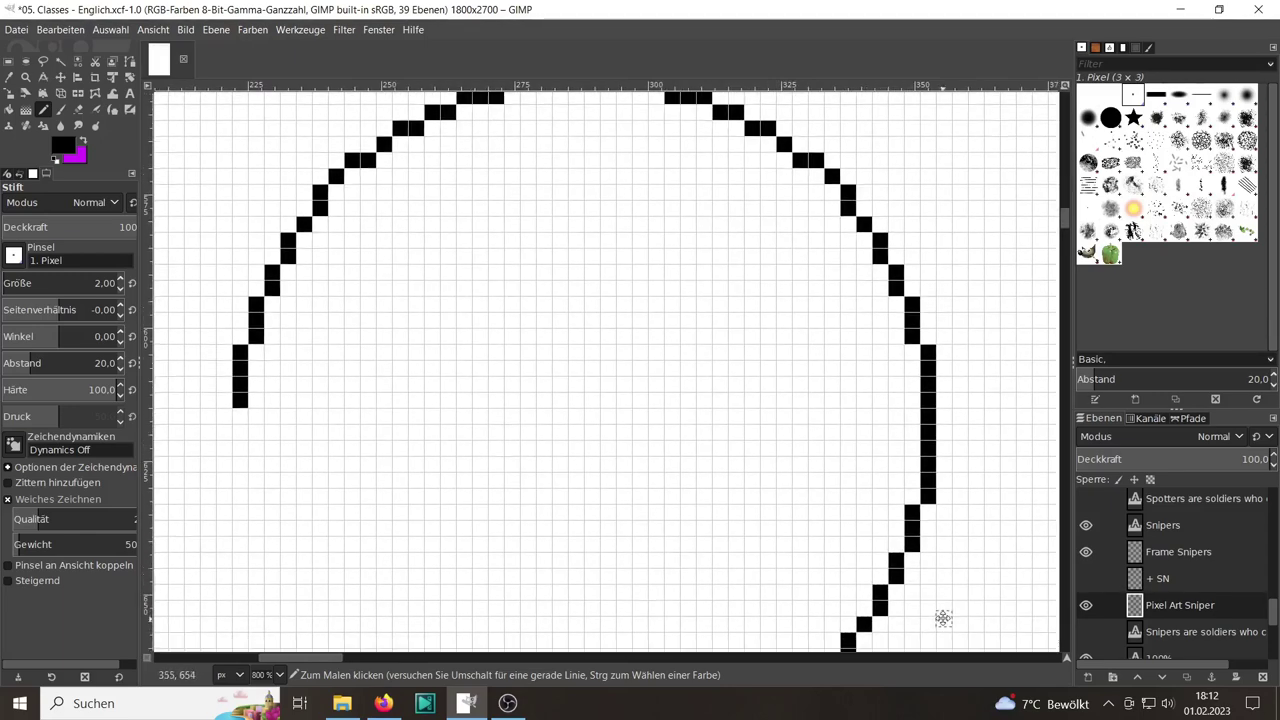
{"action": "scroll", "coordinate": [846, 606], "scroll_direction": "down", "scroll_amount": 2}
{"action": "mouse_move", "coordinate": [838, 616]}
{"action": "left_mouse_down"}
{"action": "mouse_move", "coordinate": [816, 618]}
{"action": "mouse_move", "coordinate": [829, 606]}
{"action": "mouse_move", "coordinate": [721, 625]}
{"action": "mouse_move", "coordinate": [727, 612]}
{"action": "mouse_move", "coordinate": [599, 612]}
{"action": "mouse_move", "coordinate": [503, 568]}
{"action": "left_mouse_up"}
{"action": "scroll", "coordinate": [814, 620], "scroll_direction": "left", "scroll_amount": 2}
{"action": "scroll", "coordinate": [889, 546], "scroll_direction": "up", "scroll_amount": 3}
{"action": "scroll", "coordinate": [883, 531], "scroll_direction": "down", "scroll_amount": 4}
{"action": "scroll", "coordinate": [721, 625], "scroll_direction": "down", "scroll_amount": 1}
{"action": "scroll", "coordinate": [744, 616], "scroll_direction": "left", "scroll_amount": 1}
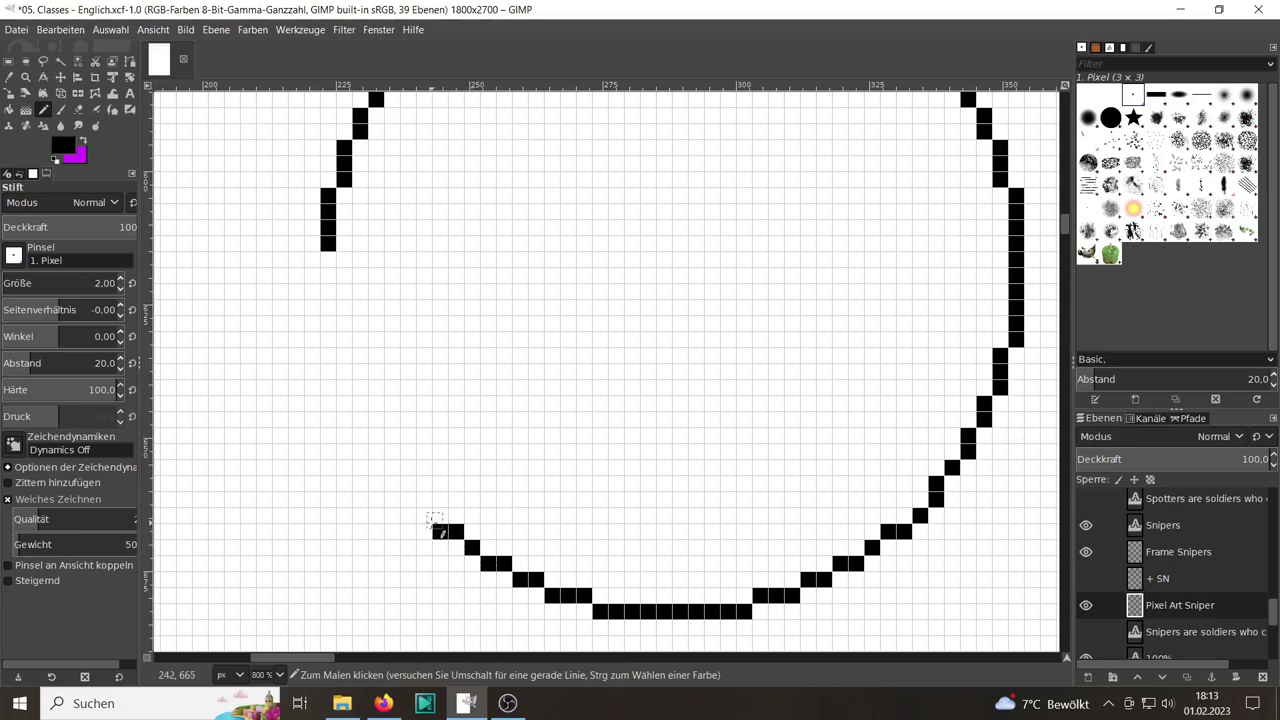
Extend the lower-left arc upward and fill the gap in the ring's left edge
{"action": "left_click_drag", "start_coordinate": [412, 502], "coordinate": [408, 485]}
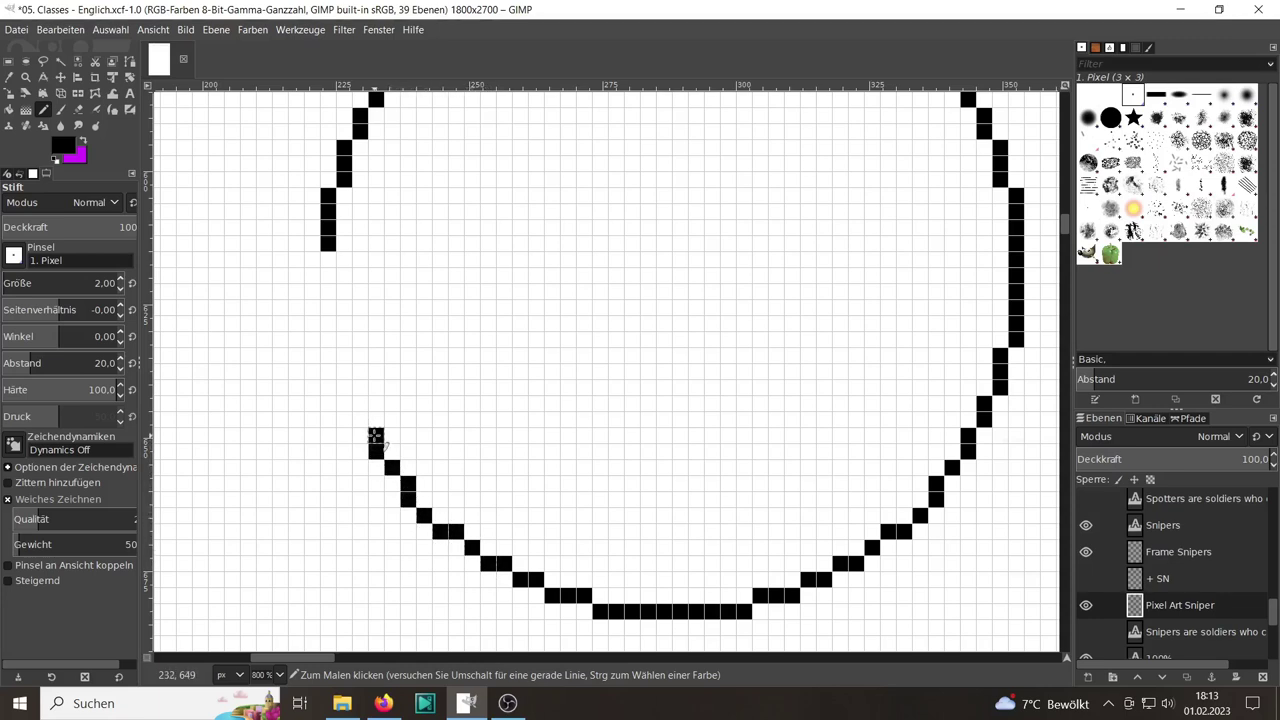
{"action": "scroll", "coordinate": [375, 435], "scroll_direction": "up", "scroll_amount": 5}
{"action": "scroll", "coordinate": [400, 462], "scroll_direction": "down", "scroll_amount": 5}
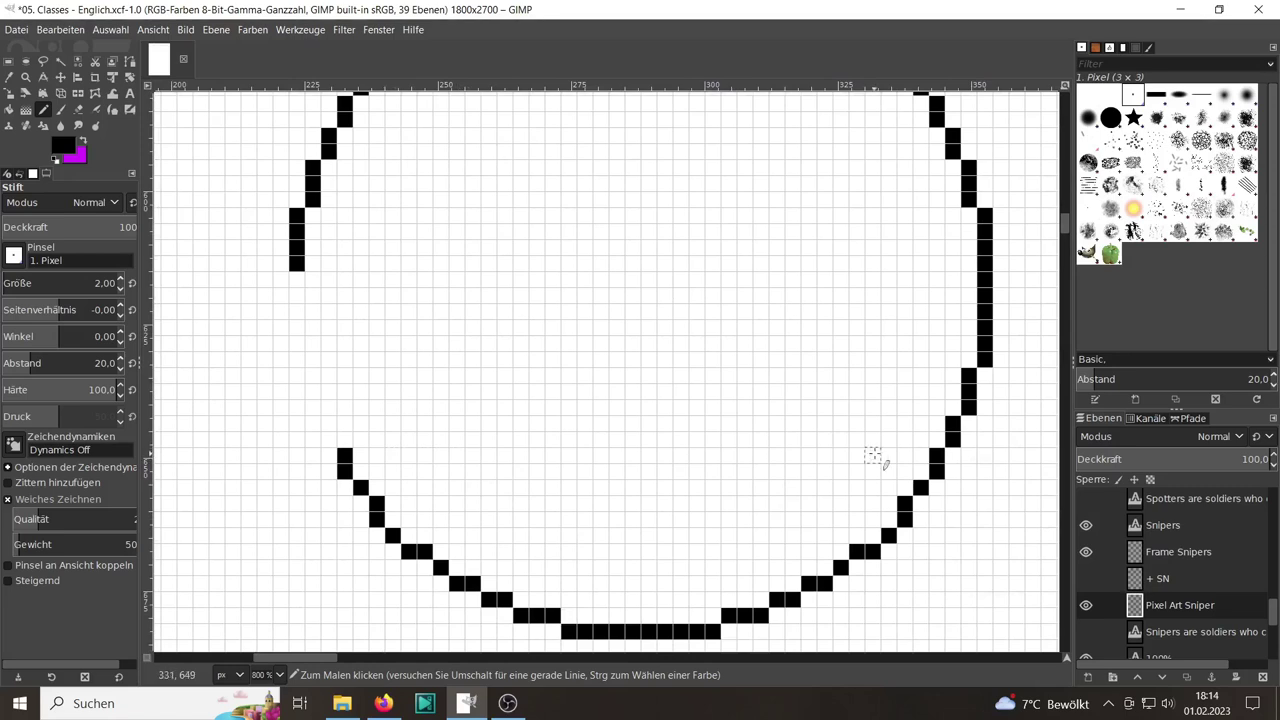
{"action": "left_click_drag", "start_coordinate": [328, 438], "coordinate": [307, 407]}
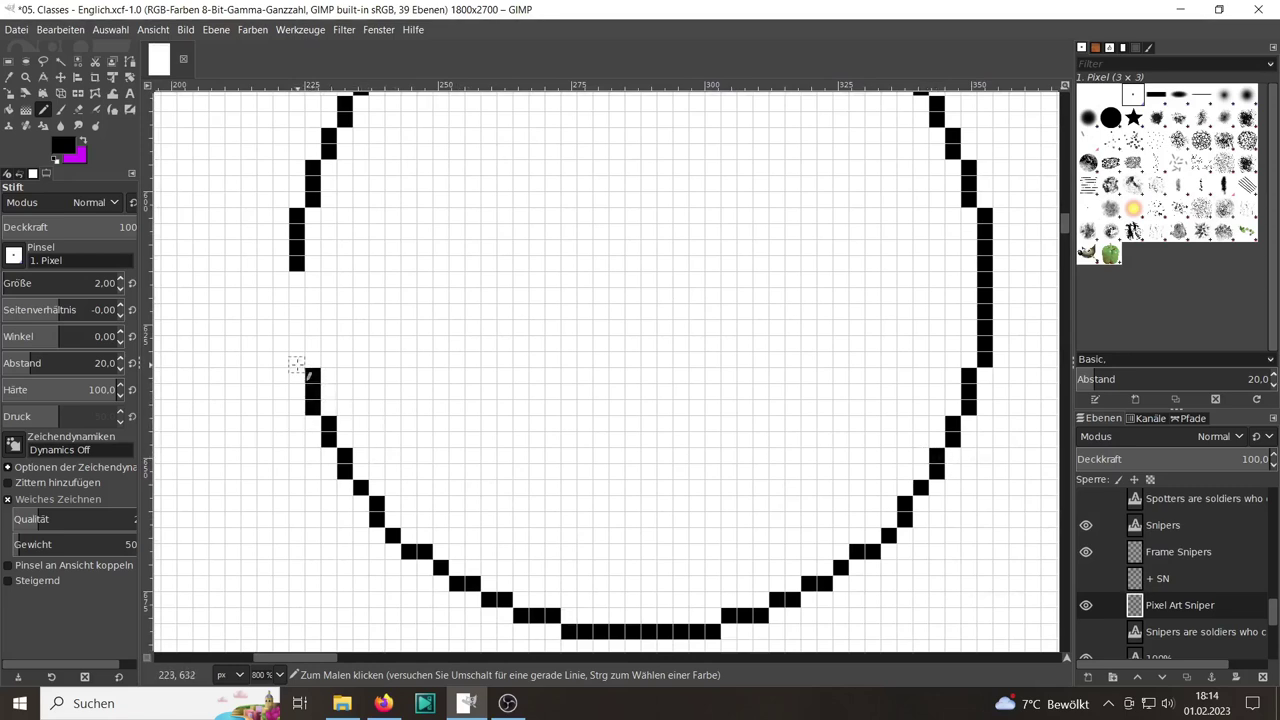
{"action": "left_click_drag", "start_coordinate": [296, 327], "coordinate": [296, 290]}
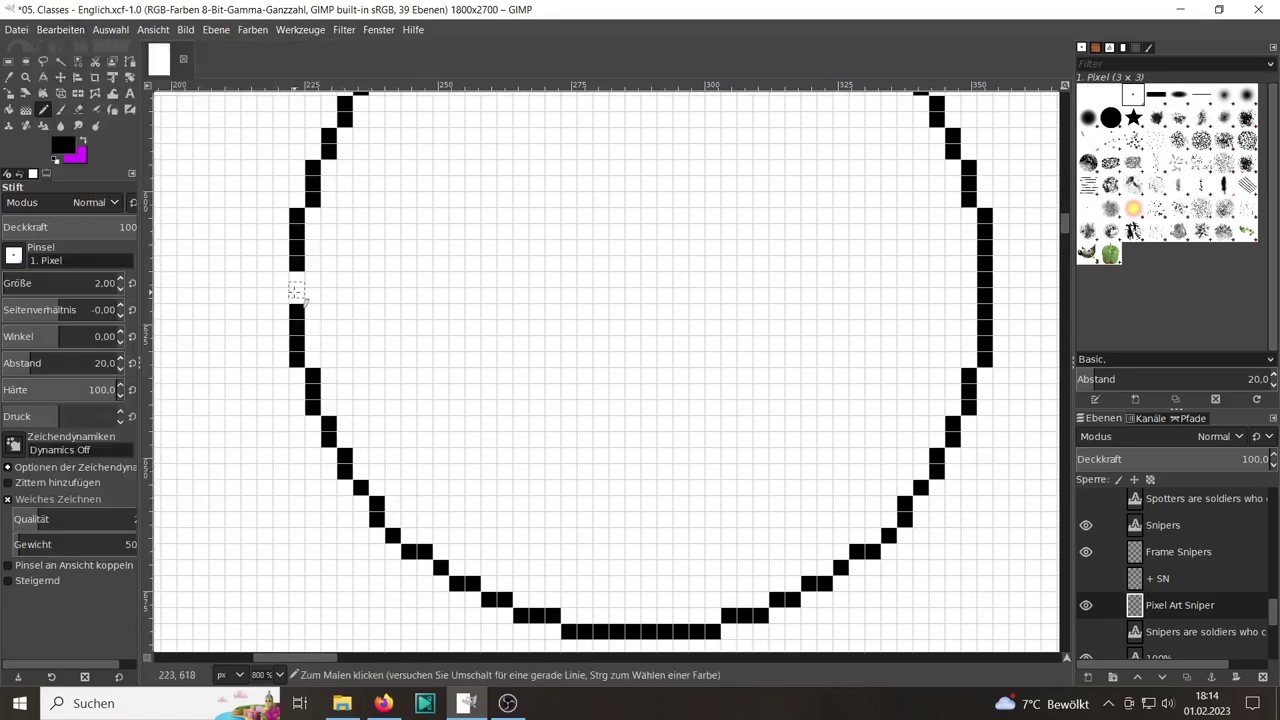
{"action": "scroll", "coordinate": [543, 543], "scroll_direction": "up", "scroll_amount": 5}
{"action": "scroll", "coordinate": [694, 214], "scroll_direction": "up", "scroll_amount": 3}
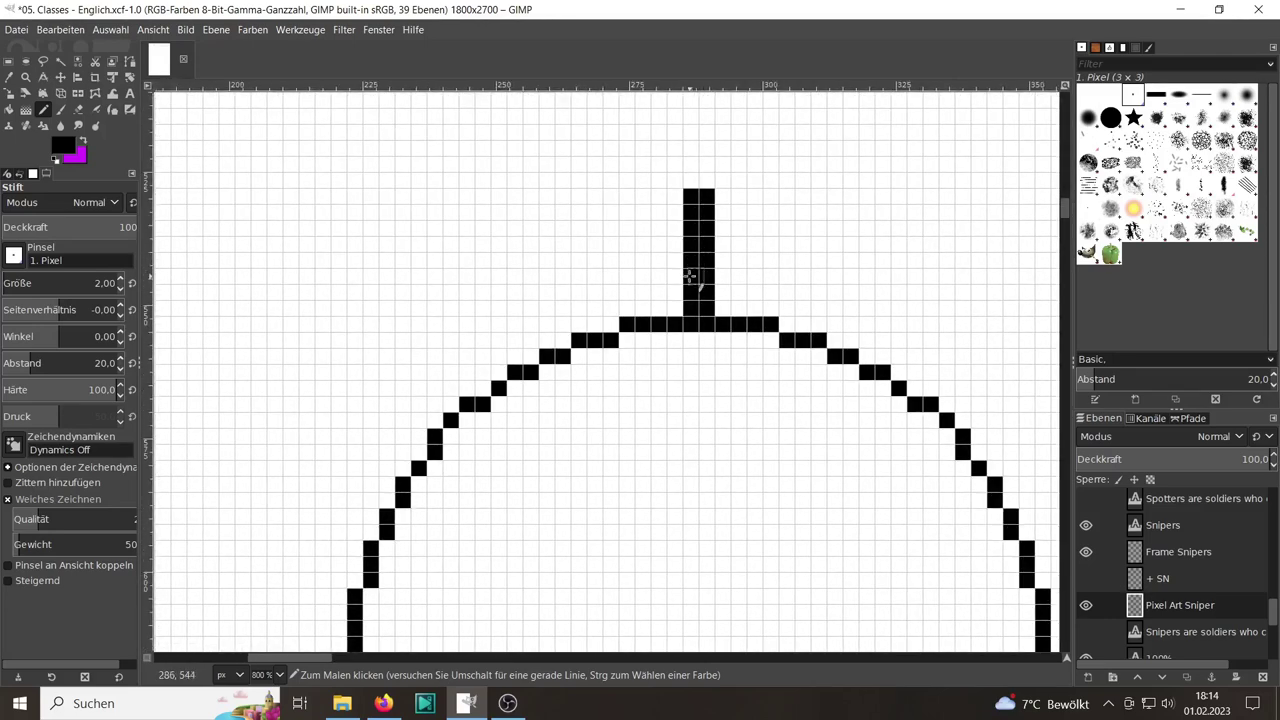
{"action": "scroll", "coordinate": [600, 380], "scroll_direction": "down", "scroll_amount": 5}
{"action": "scroll", "coordinate": [505, 478], "scroll_direction": "left", "scroll_amount": 4}
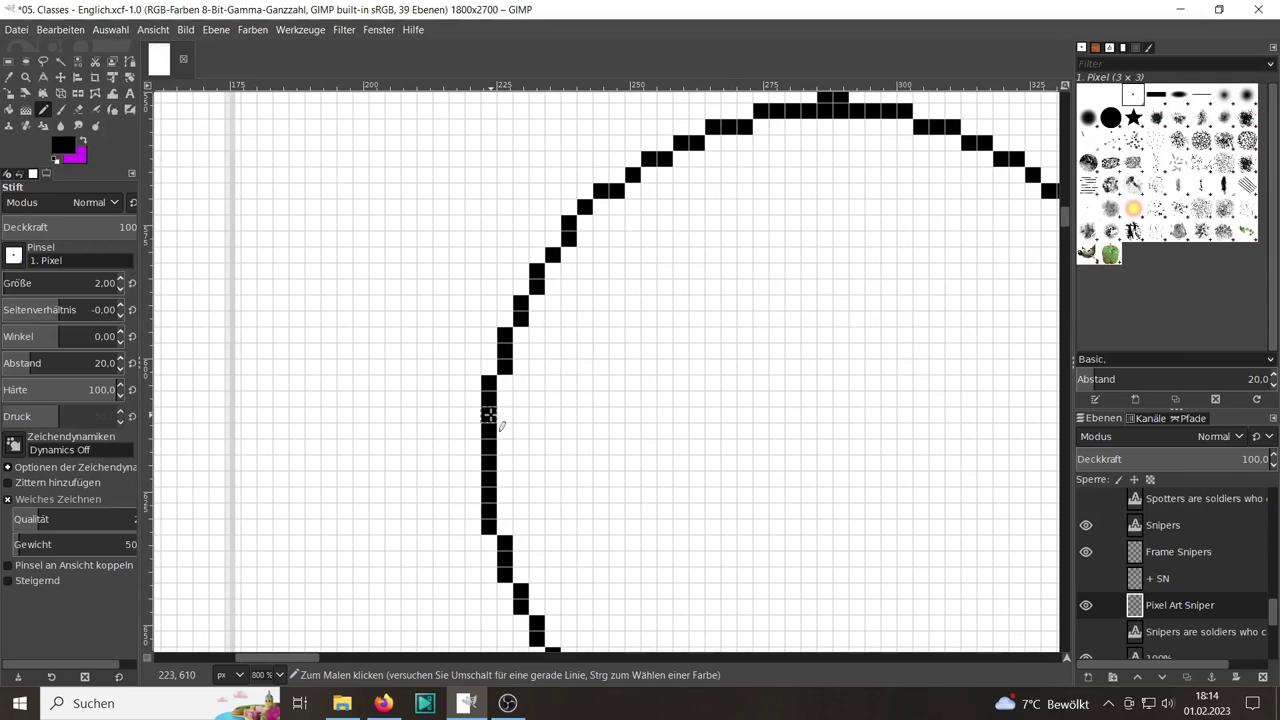
{"action": "scroll", "coordinate": [814, 380], "scroll_direction": "up", "scroll_amount": 2}
{"action": "scroll", "coordinate": [814, 380], "scroll_direction": "right", "scroll_amount": 2}
{"action": "scroll", "coordinate": [653, 354], "scroll_direction": "down", "scroll_amount": 2}
{"action": "scroll", "coordinate": [653, 354], "scroll_direction": "left", "scroll_amount": 4}
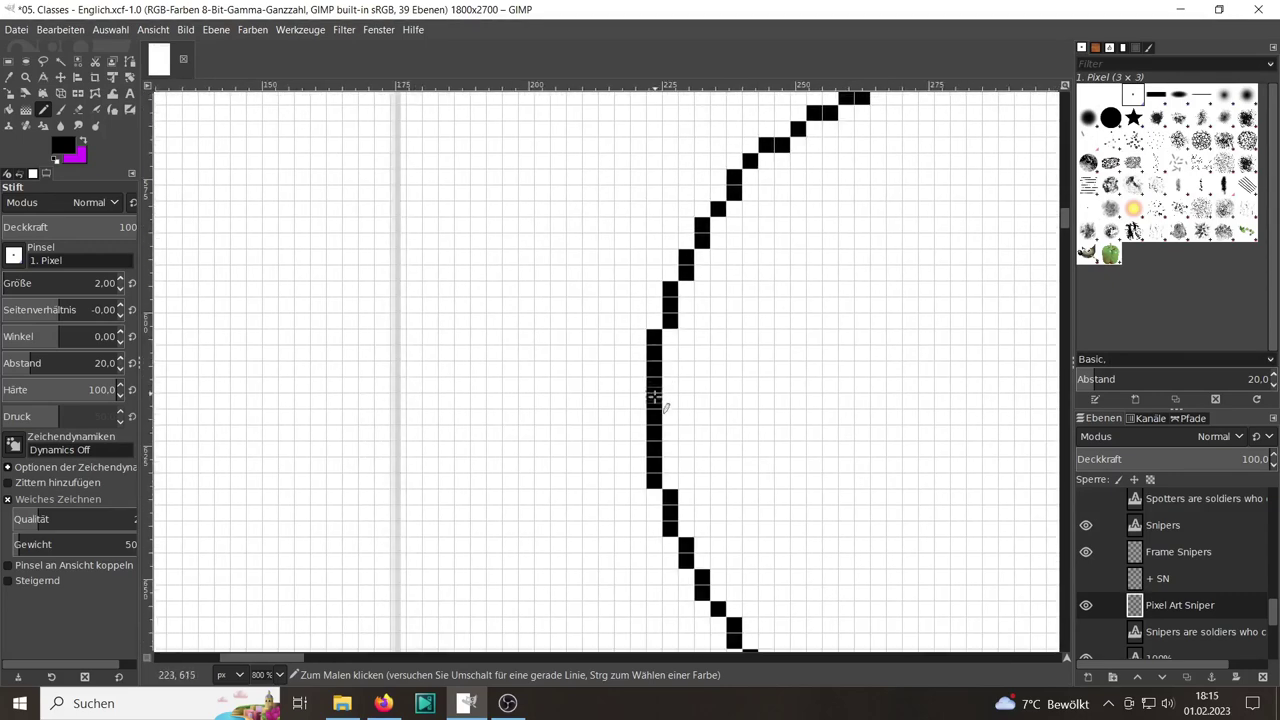
Draw the left crosshair bar two rows thick, extending it inward past the ring
{"action": "left_click", "coordinate": [527, 400]}
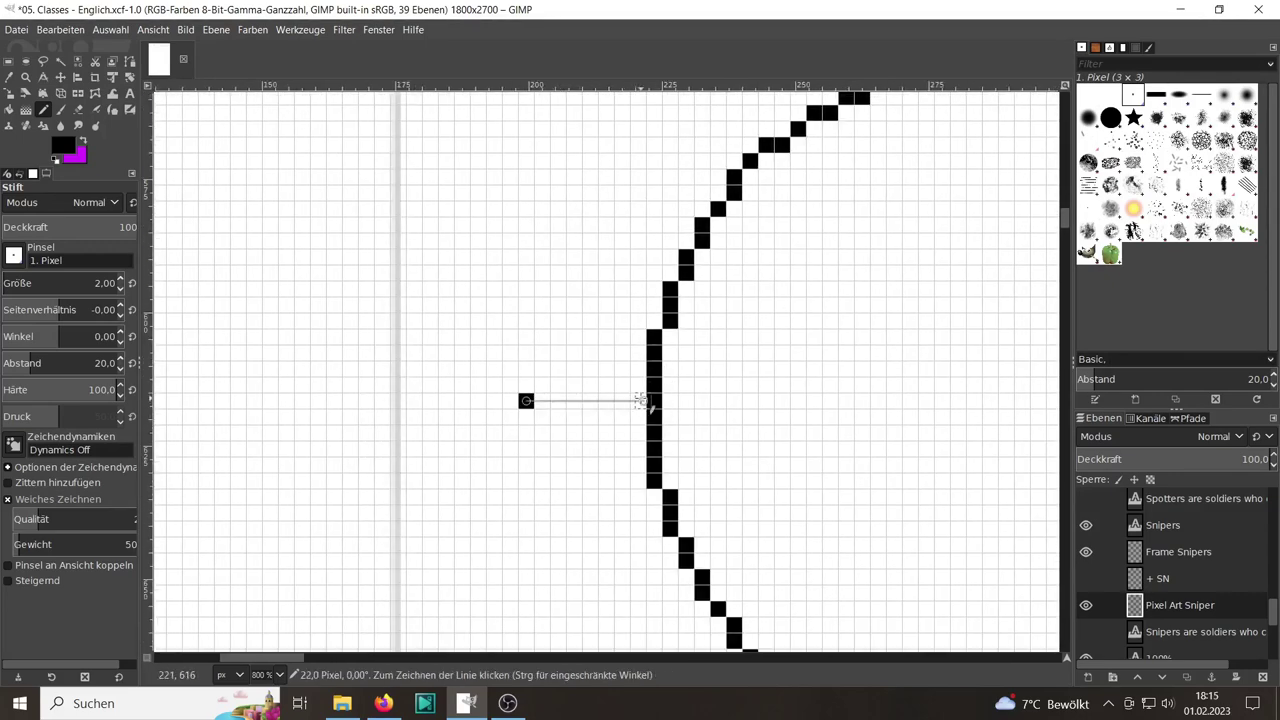
{"action": "left_click", "coordinate": [652, 400], "text": "shift"}
{"action": "left_click", "coordinate": [520, 416]}
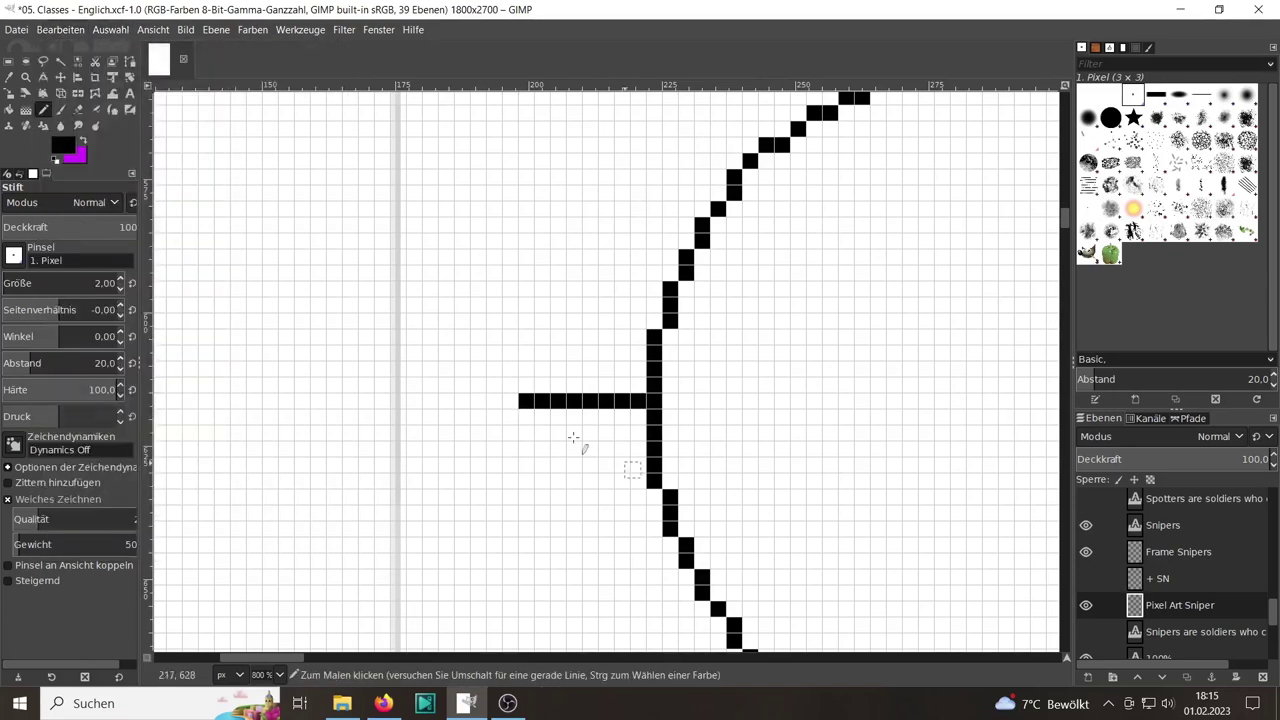
{"action": "left_click", "coordinate": [640, 416], "text": "shift"}
{"action": "scroll", "coordinate": [456, 445], "scroll_direction": "right", "scroll_amount": 4}
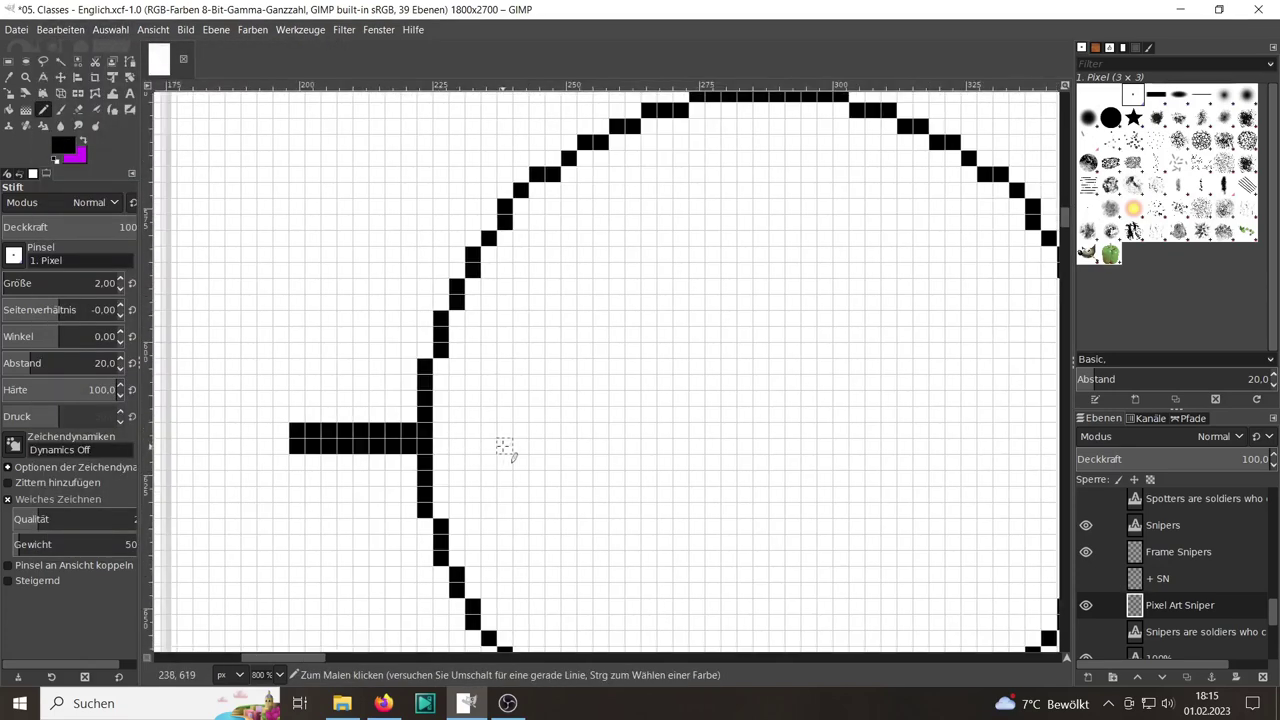
{"action": "left_click", "coordinate": [553, 447], "text": "shift"}
Draw the two-row right crosshair bar outward from the ring's right edge
{"action": "scroll", "coordinate": [823, 514], "scroll_direction": "up", "scroll_amount": 2}
{"action": "scroll", "coordinate": [823, 514], "scroll_direction": "right", "scroll_amount": 2}
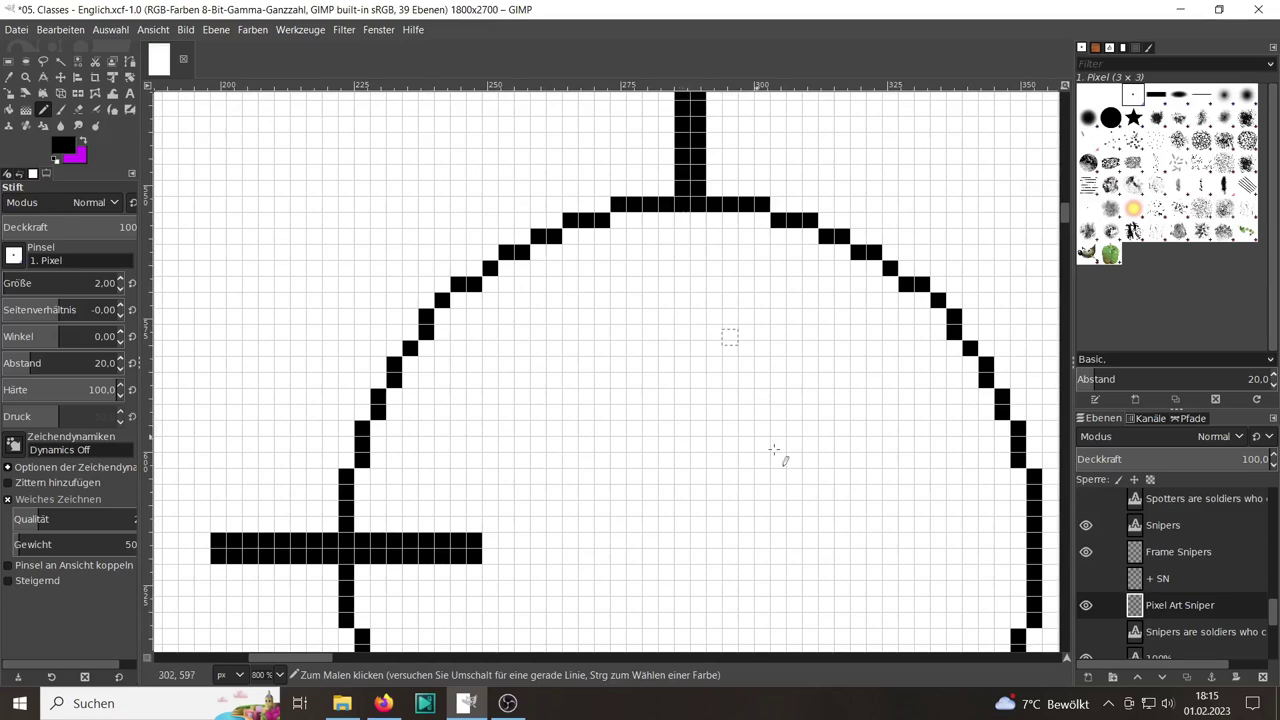
{"action": "scroll", "coordinate": [776, 456], "scroll_direction": "down", "scroll_amount": 1}
{"action": "scroll", "coordinate": [776, 456], "scroll_direction": "right", "scroll_amount": 4}
{"action": "left_click", "coordinate": [783, 473]}
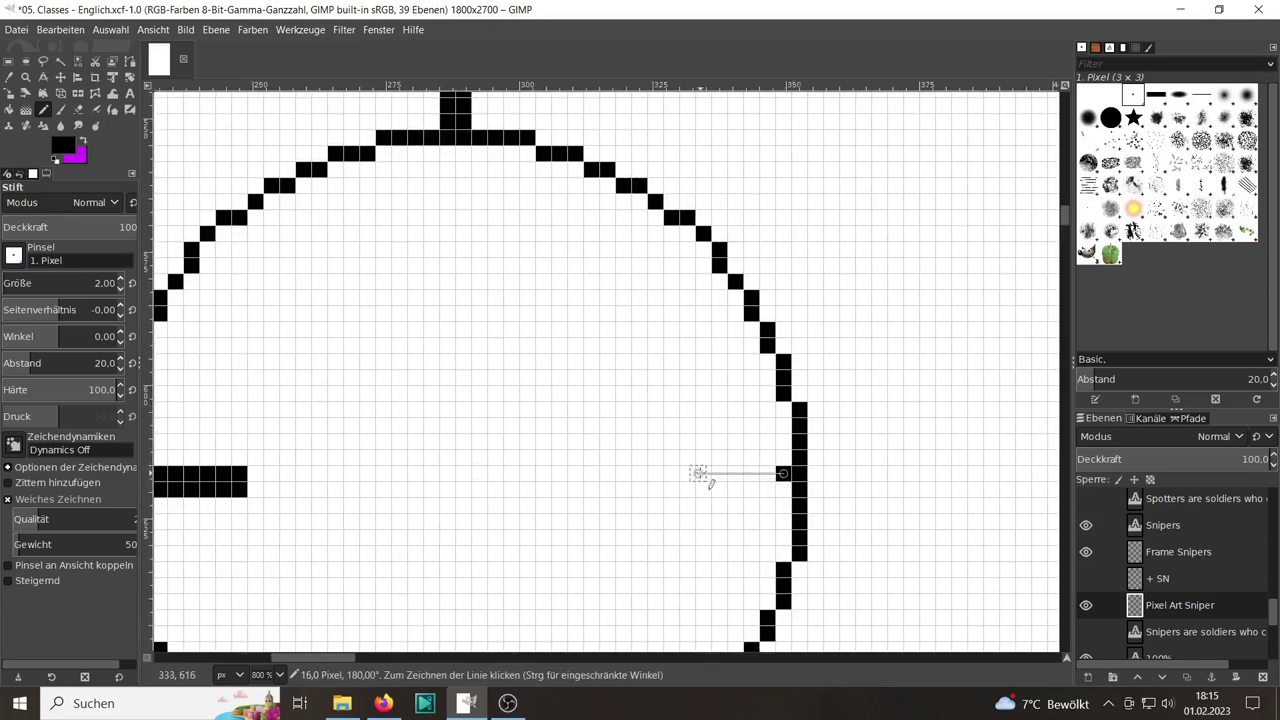
{"action": "left_click", "coordinate": [666, 473], "text": "shift"}
{"action": "left_click", "coordinate": [671, 489], "text": "shift"}
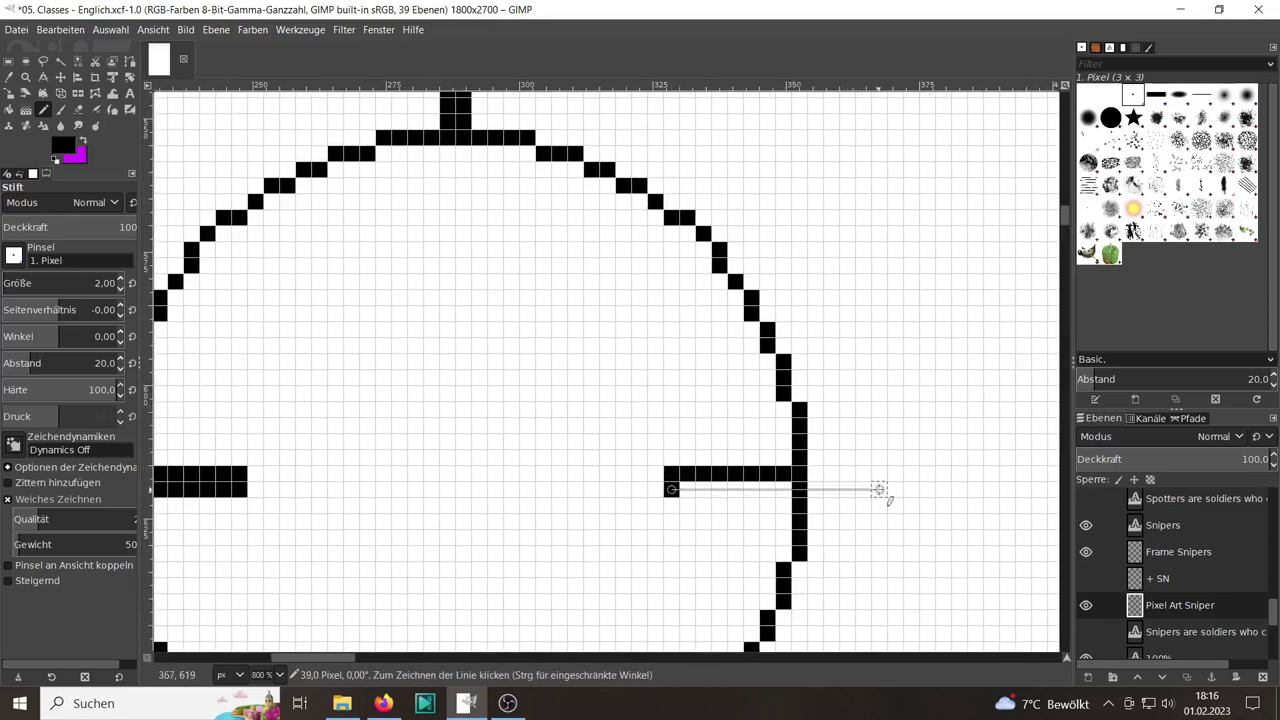
{"action": "left_click", "coordinate": [934, 489], "text": "shift"}
{"action": "left_click", "coordinate": [808, 473], "text": "shift"}
{"action": "scroll", "coordinate": [563, 251], "scroll_direction": "up", "scroll_amount": 2}
Undo the stray pixel and test line below the arc top, cancelling the pending line preview
{"action": "left_click", "coordinate": [560, 248]}
{"action": "left_click", "coordinate": [60, 29]}
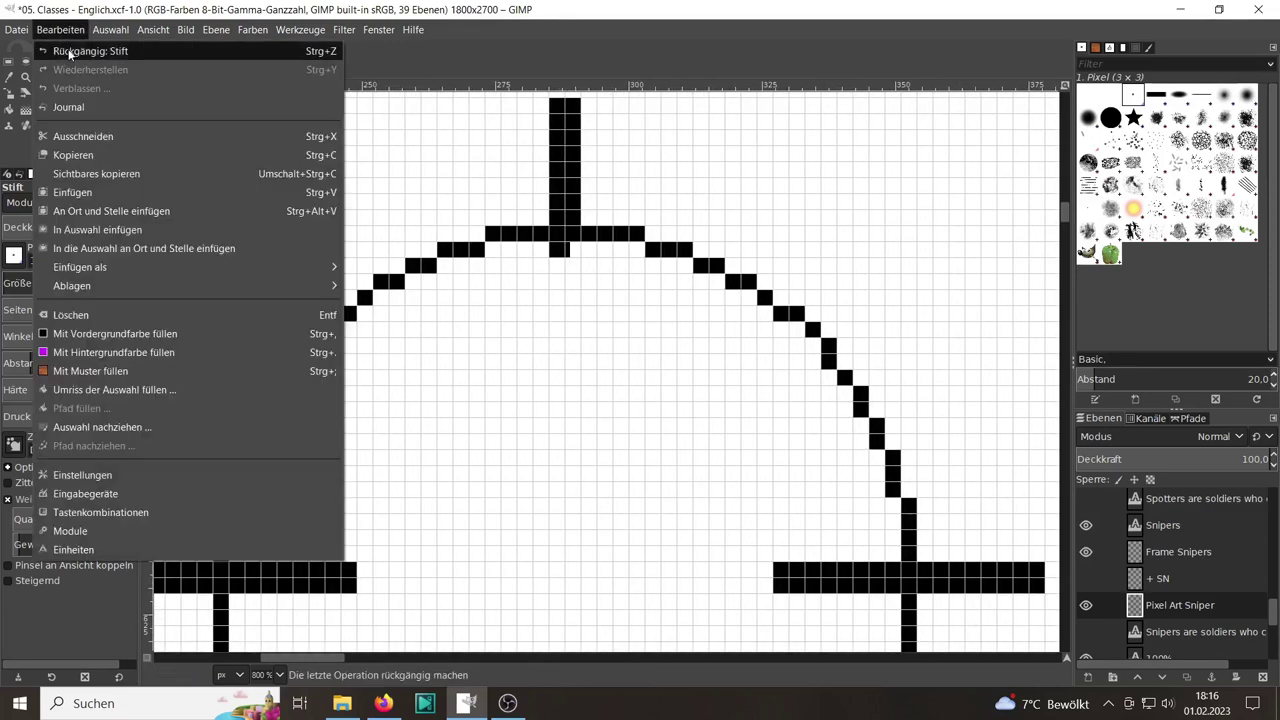
{"action": "left_click", "coordinate": [68, 51]}
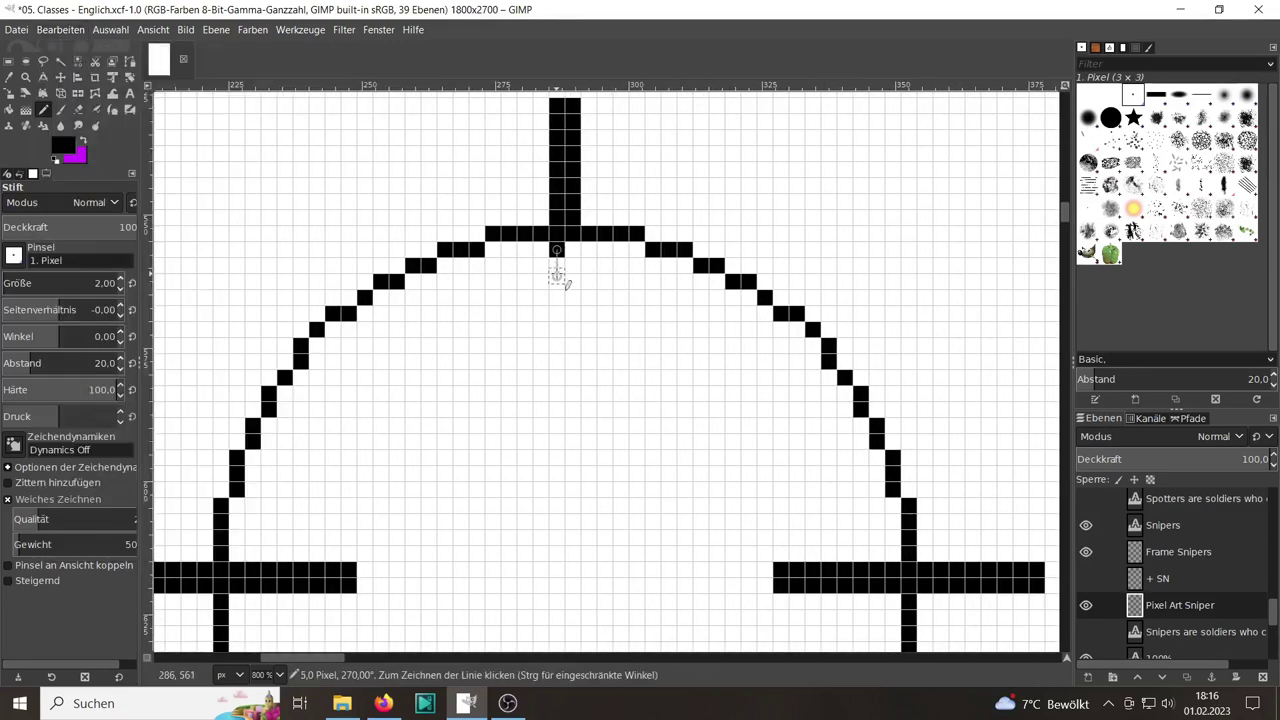
{"action": "left_click", "coordinate": [557, 346], "text": "shift"}
{"action": "left_click", "coordinate": [60, 29]}
{"action": "left_click", "coordinate": [68, 51]}
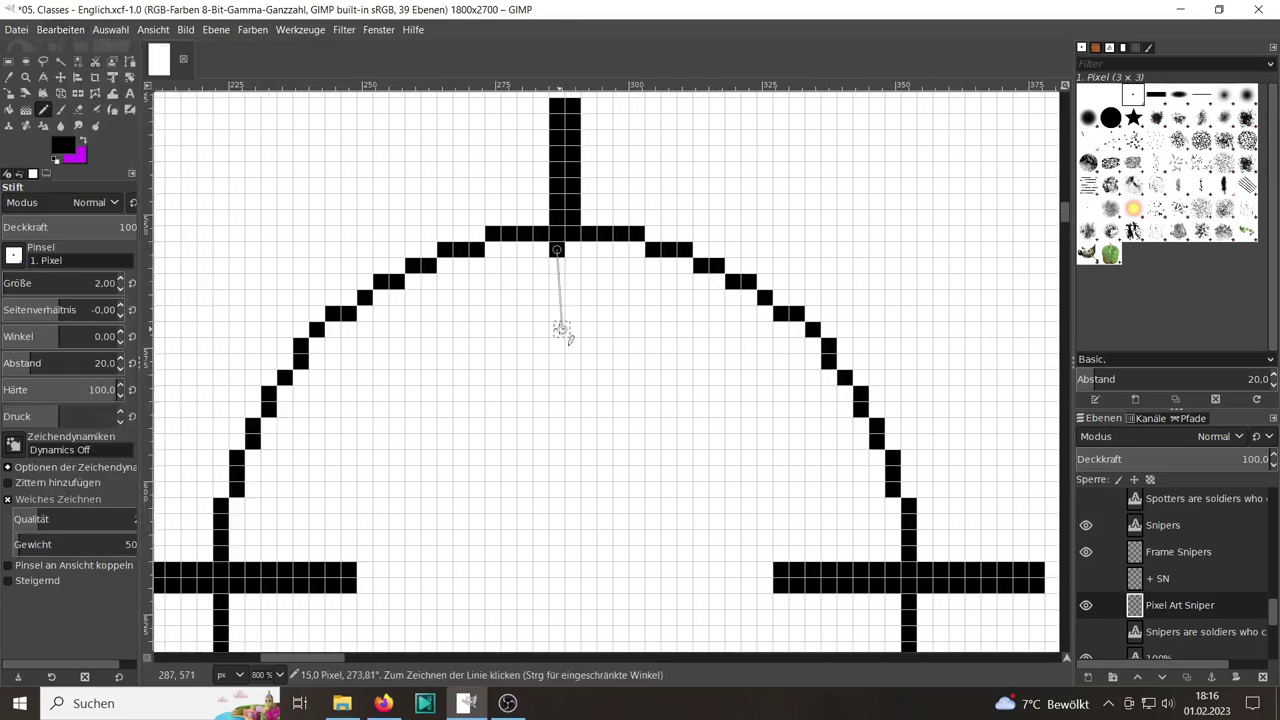
{"action": "left_click", "coordinate": [560, 372], "text": "shift"}
{"action": "scroll", "coordinate": [580, 314], "scroll_direction": "down", "scroll_amount": 5}
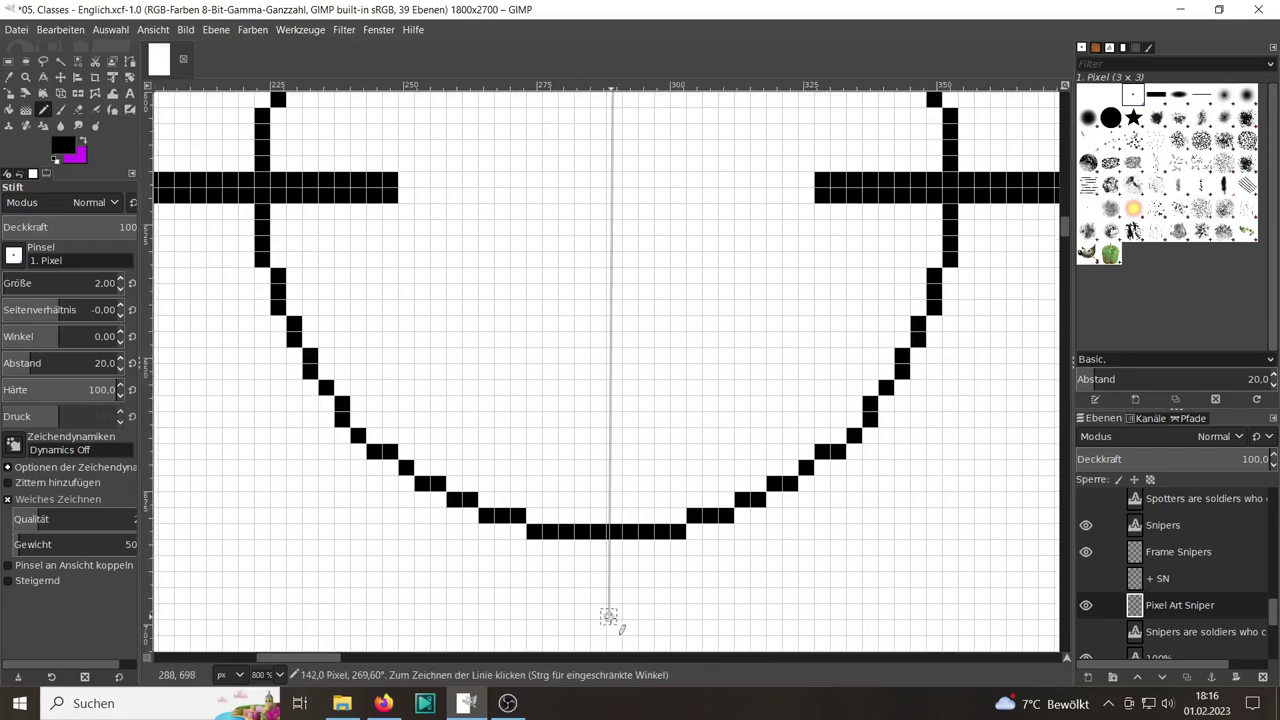
{"action": "key", "text": "Escape"}
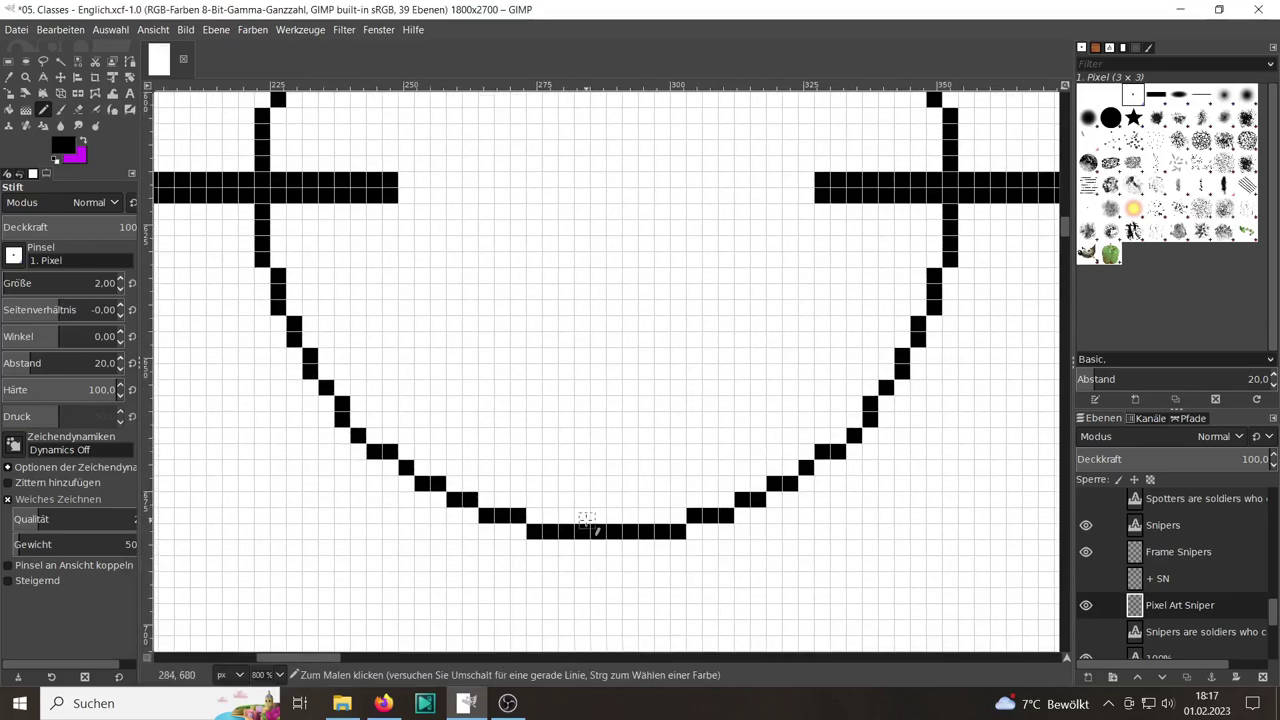
Draw a two-cell-wide vertical bar crossing the circle's bottom edge
{"action": "left_click", "coordinate": [614, 514]}
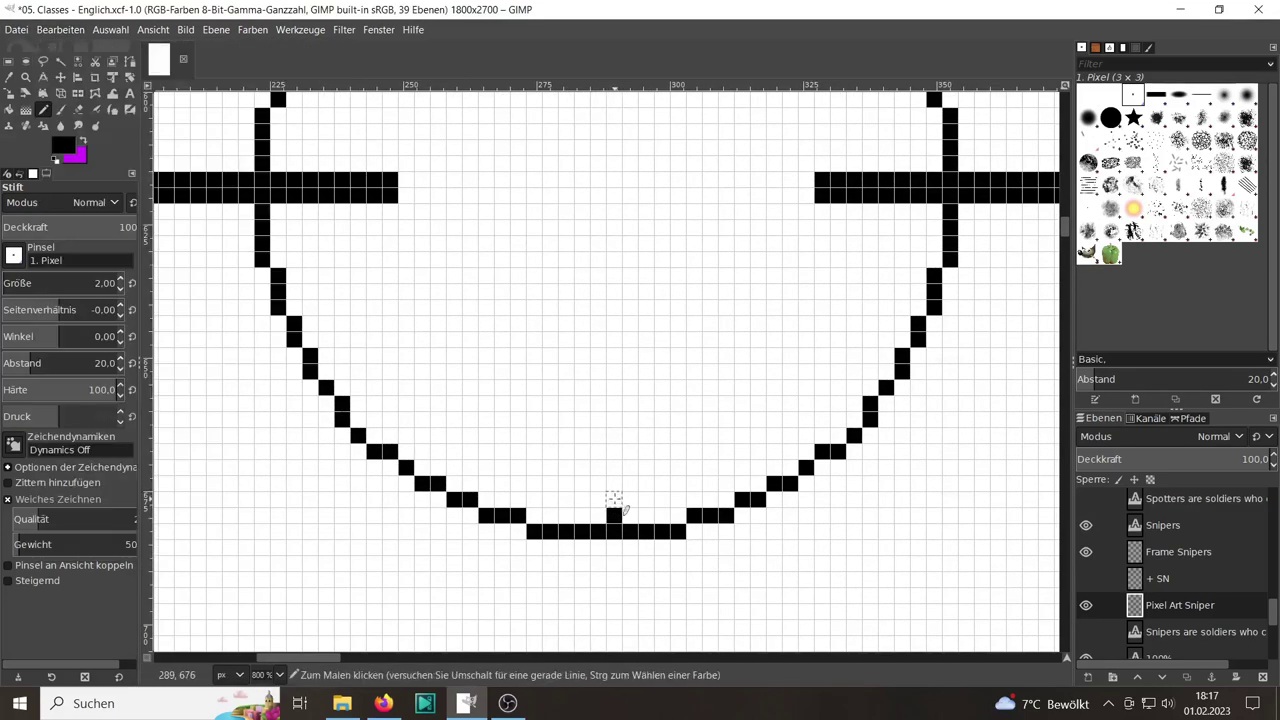
{"action": "left_click", "coordinate": [614, 405], "text": "shift"}
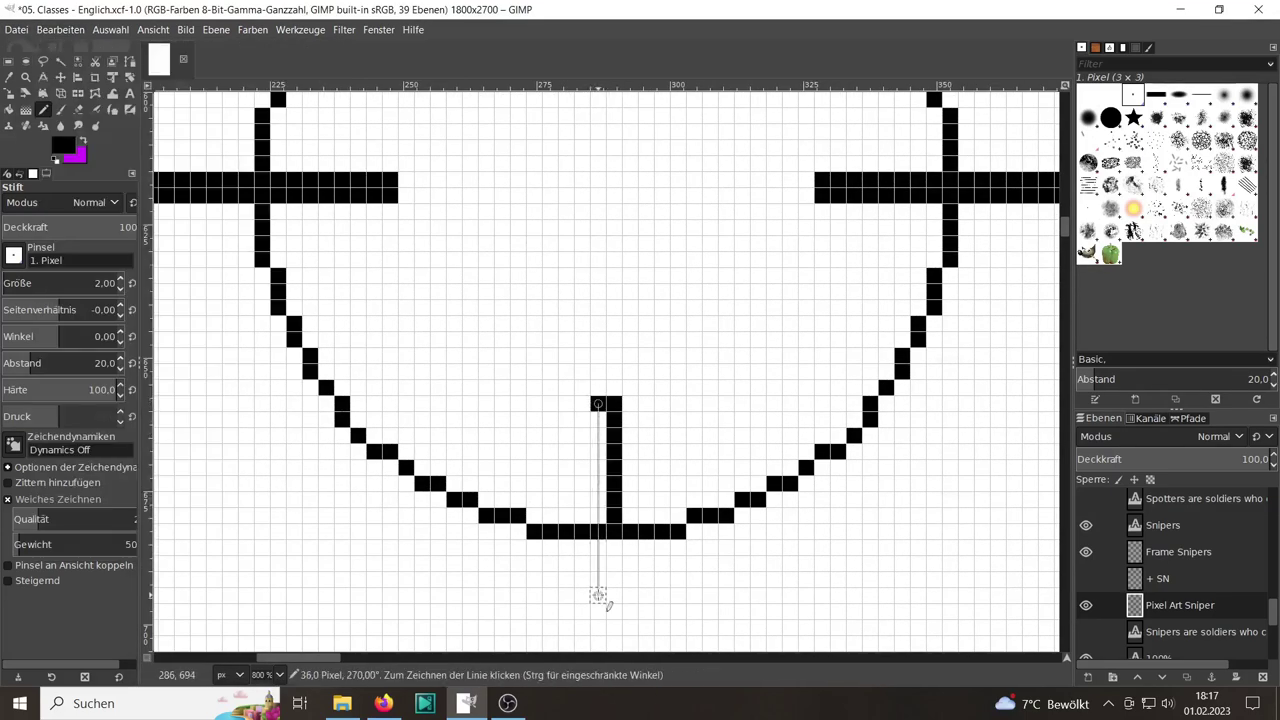
{"action": "left_click", "coordinate": [598, 648], "text": "shift"}
{"action": "scroll", "coordinate": [600, 514], "scroll_direction": "down", "scroll_amount": 2}
{"action": "left_click", "coordinate": [608, 420], "text": "shift"}
{"action": "scroll", "coordinate": [1050, 477], "scroll_direction": "up", "scroll_amount": 2}
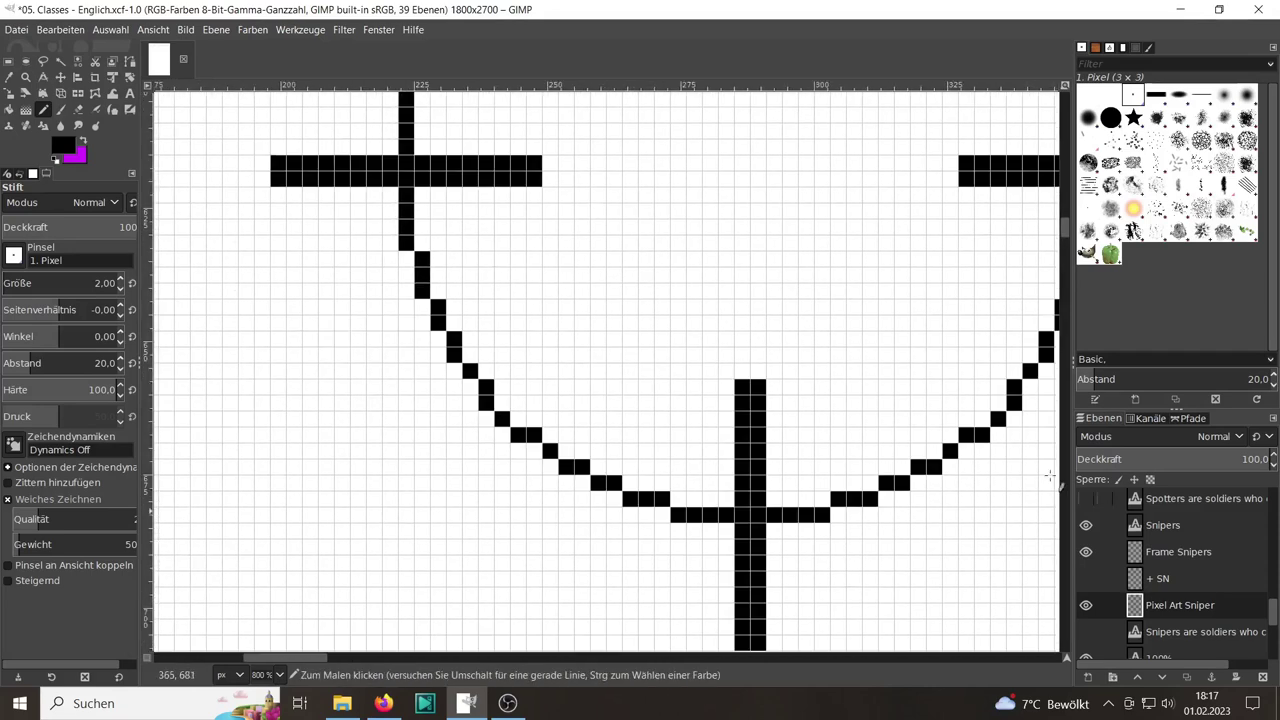
{"action": "scroll", "coordinate": [1050, 477], "scroll_direction": "up", "scroll_amount": 2}
{"action": "scroll", "coordinate": [1050, 477], "scroll_direction": "right", "scroll_amount": 2}
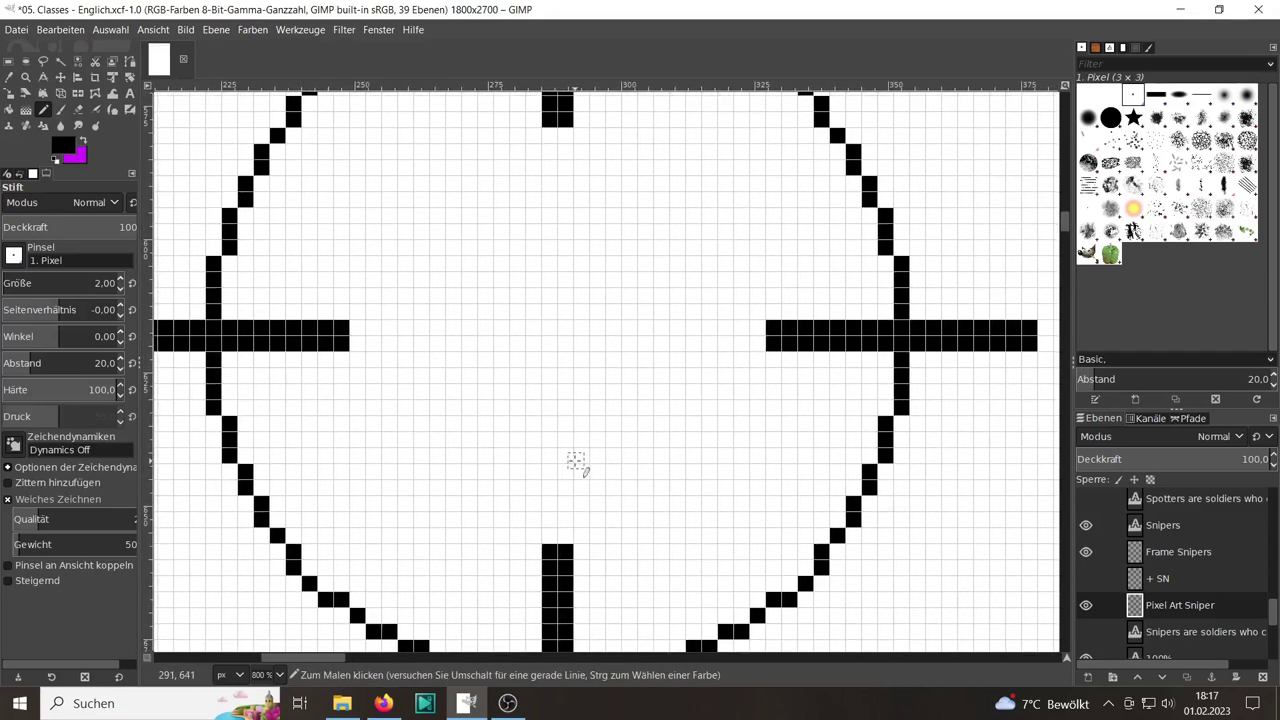
Paint a small pixel block at the circle's centre and the plus sign's vertical stroke
{"action": "left_click", "coordinate": [545, 328]}
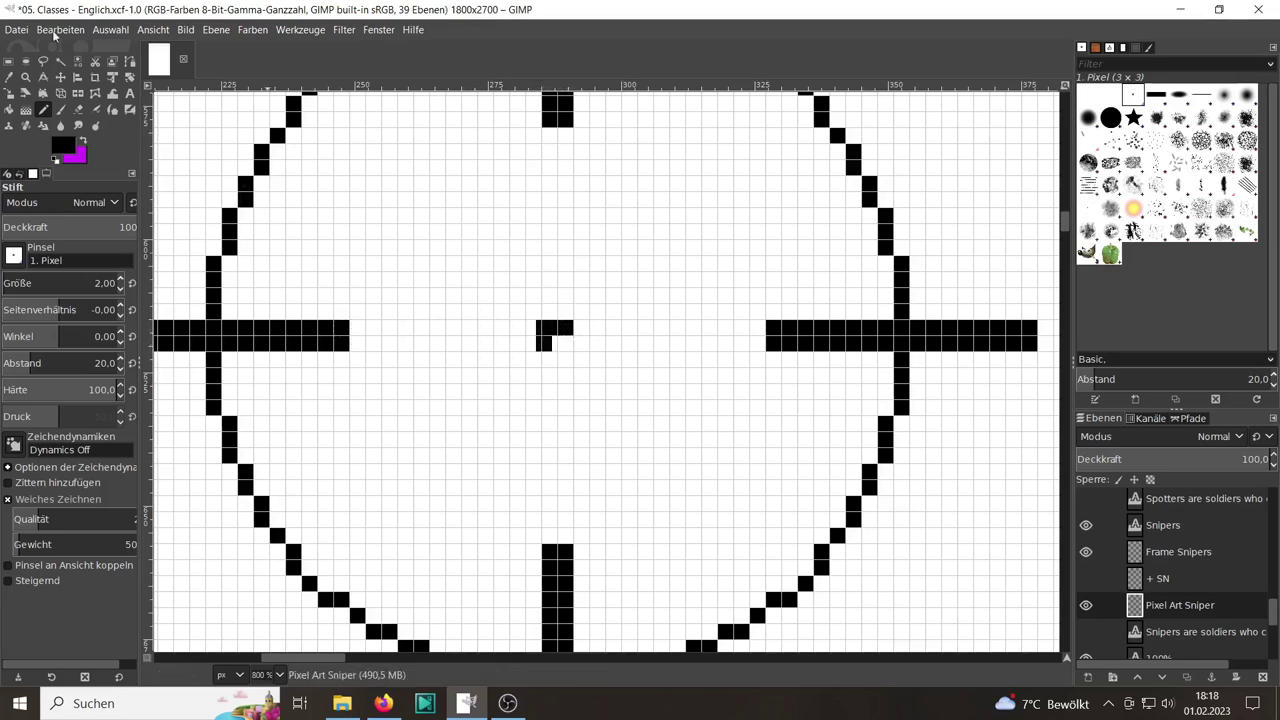
{"action": "left_click", "coordinate": [550, 348]}
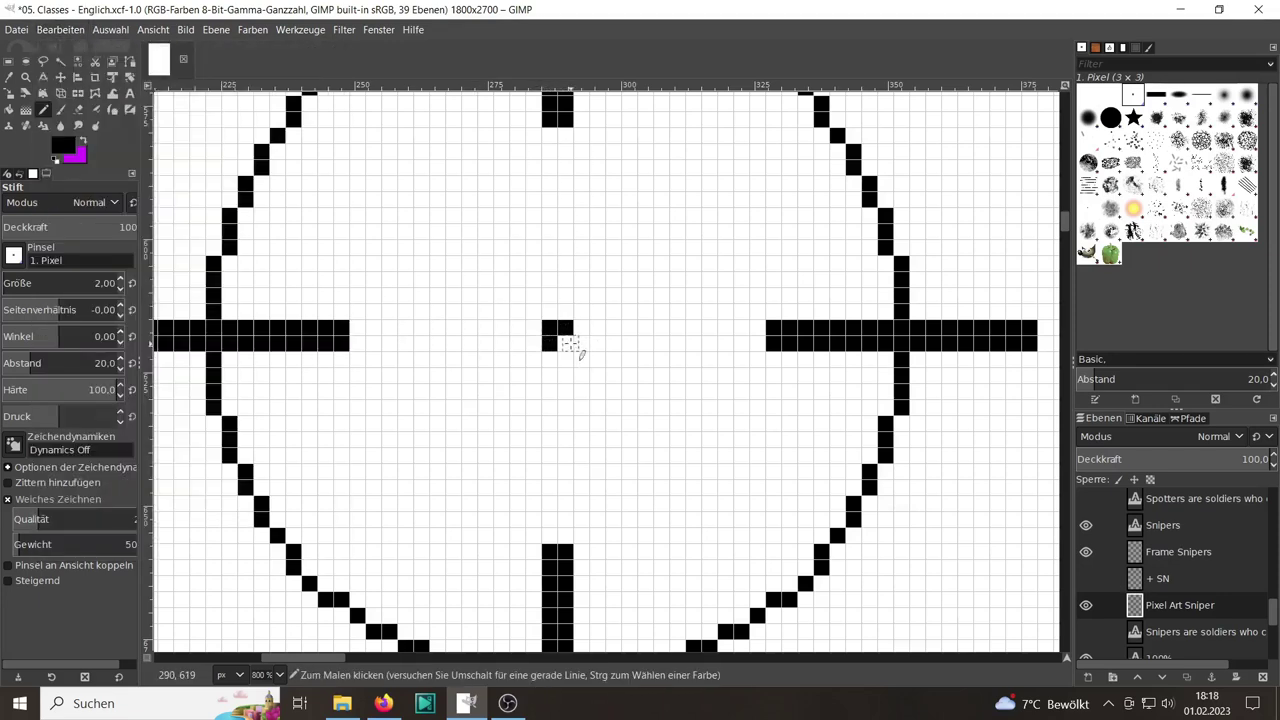
{"action": "mouse_move", "coordinate": [549, 290]}
{"action": "left_mouse_down"}
{"action": "mouse_move", "coordinate": [566, 277]}
{"action": "mouse_move", "coordinate": [569, 383]}
{"action": "mouse_move", "coordinate": [528, 337]}
{"action": "mouse_move", "coordinate": [614, 328]}
{"action": "left_mouse_up"}
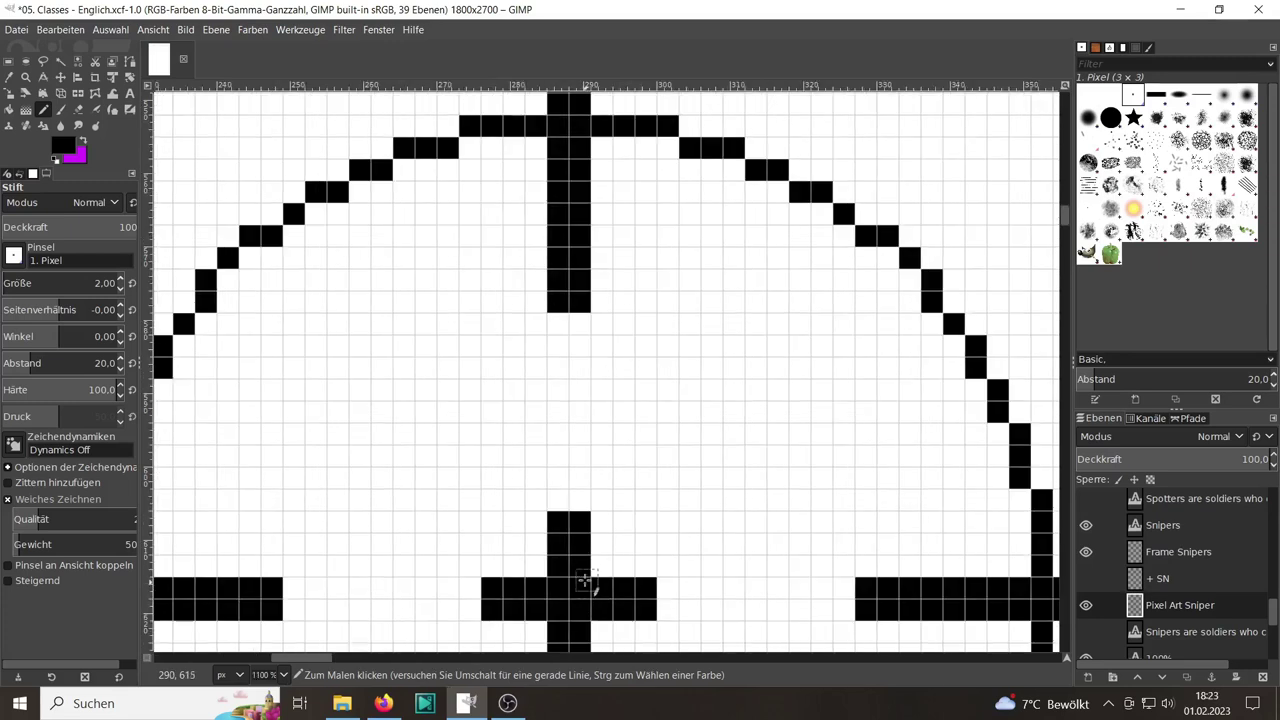
Draw the inner ring's flat top and stair-step it down the right side
{"action": "left_click", "coordinate": [558, 347]}
{"action": "mouse_move", "coordinate": [536, 346]}
{"action": "left_mouse_down"}
{"action": "mouse_move", "coordinate": [628, 346]}
{"action": "mouse_move", "coordinate": [680, 368]}
{"action": "left_mouse_up"}
{"action": "left_click", "coordinate": [711, 389]}
{"action": "left_click", "coordinate": [733, 411]}
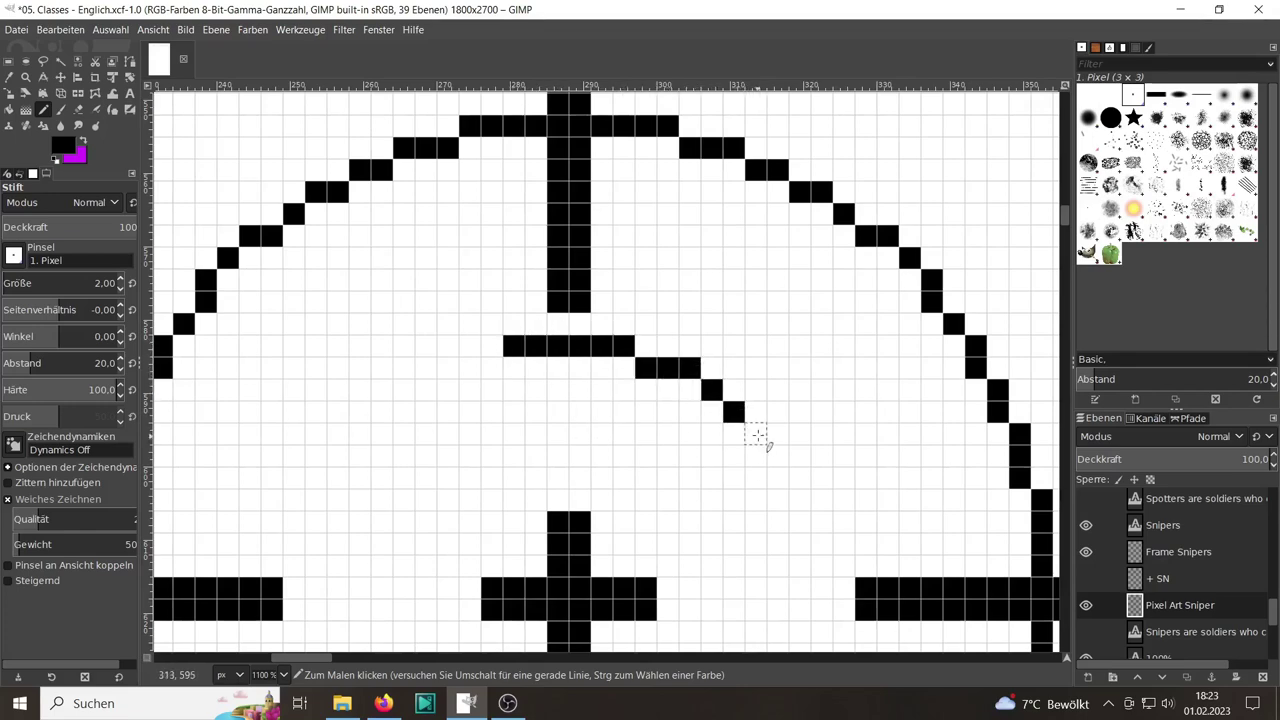
{"action": "left_click", "coordinate": [755, 433]}
{"action": "left_click", "coordinate": [777, 455]}
{"action": "scroll", "coordinate": [777, 455], "scroll_direction": "down", "scroll_amount": 3}
{"action": "left_click", "coordinate": [777, 415]}
{"action": "mouse_move", "coordinate": [777, 438]}
{"action": "left_mouse_down"}
{"action": "mouse_move", "coordinate": [803, 514]}
{"action": "mouse_move", "coordinate": [803, 614]}
{"action": "left_mouse_up"}
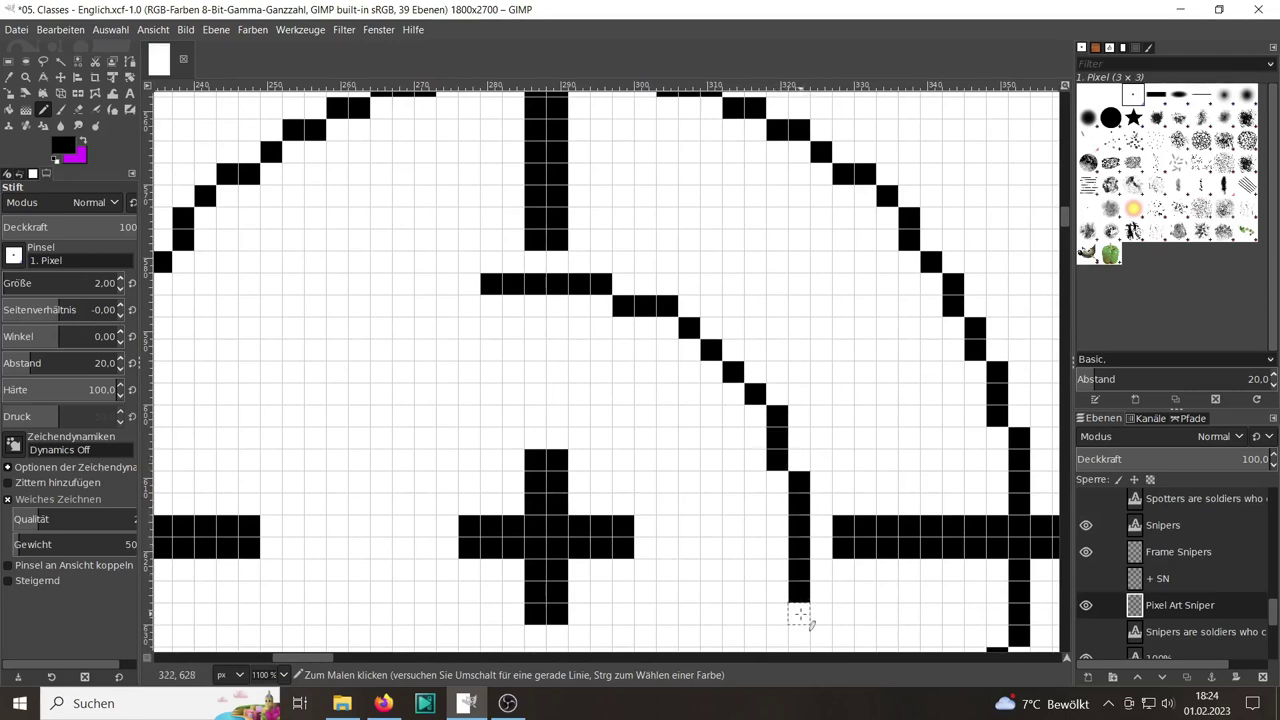
Curve the inner ring's lower right inward, undo two bad strokes, and redraw its bottom
{"action": "scroll", "coordinate": [825, 540], "scroll_direction": "down", "scroll_amount": 3}
{"action": "scroll", "coordinate": [825, 540], "scroll_direction": "down", "scroll_amount": 3}
{"action": "mouse_move", "coordinate": [816, 480]}
{"action": "left_mouse_down"}
{"action": "mouse_move", "coordinate": [808, 523]}
{"action": "mouse_move", "coordinate": [771, 566]}
{"action": "mouse_move", "coordinate": [700, 612]}
{"action": "left_mouse_up"}
{"action": "scroll", "coordinate": [709, 606], "scroll_direction": "down", "scroll_amount": 2}
{"action": "left_click_drag", "start_coordinate": [800, 525], "coordinate": [775, 535]}
{"action": "scroll", "coordinate": [780, 530], "scroll_direction": "up", "scroll_amount": 2}
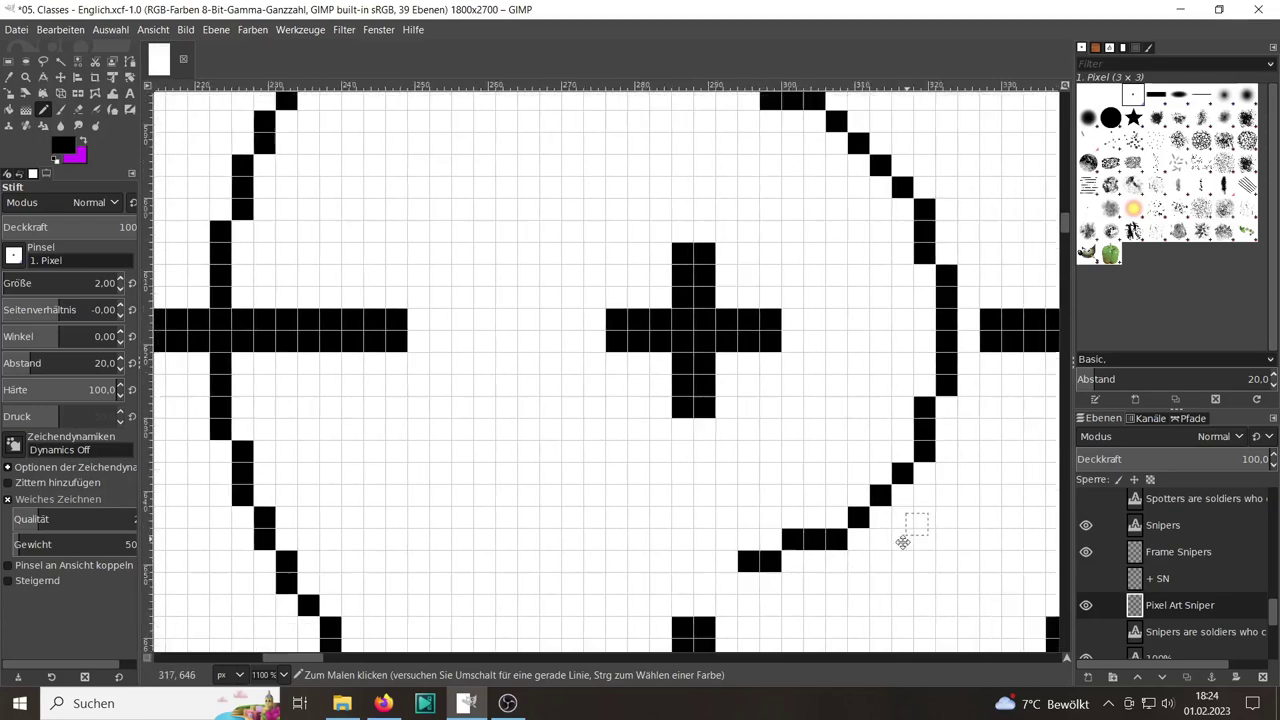
{"action": "scroll", "coordinate": [903, 537], "scroll_direction": "down", "scroll_amount": 1}
{"action": "left_click", "coordinate": [69, 29]}
{"action": "left_click", "coordinate": [75, 51]}
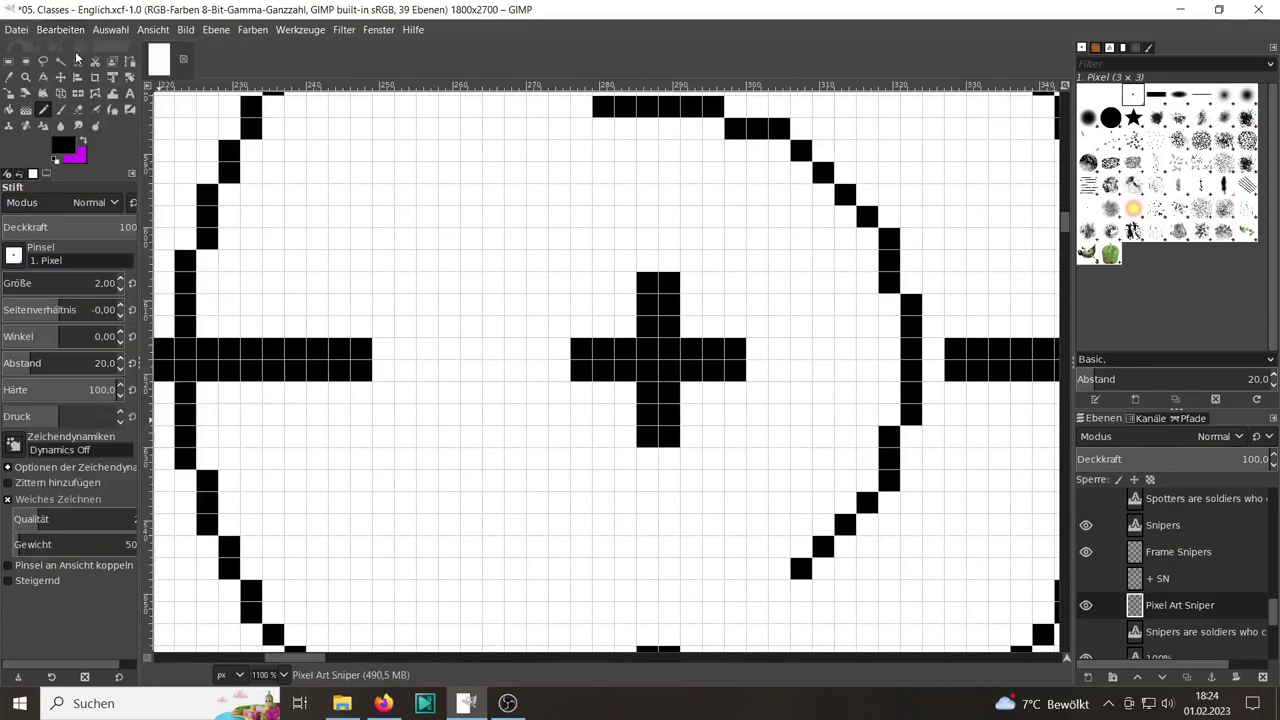
{"action": "left_click", "coordinate": [69, 29]}
{"action": "left_click", "coordinate": [75, 51]}
{"action": "mouse_move", "coordinate": [779, 591]}
{"action": "left_mouse_down"}
{"action": "mouse_move", "coordinate": [602, 616]}
{"action": "mouse_move", "coordinate": [531, 586]}
{"action": "mouse_move", "coordinate": [448, 502]}
{"action": "mouse_move", "coordinate": [403, 400]}
{"action": "mouse_move", "coordinate": [405, 300]}
{"action": "left_mouse_up"}
Draw the inner ring's left side upward and close it at the top left
{"action": "scroll", "coordinate": [434, 331], "scroll_direction": "up", "scroll_amount": 2}
{"action": "mouse_move", "coordinate": [441, 409]}
{"action": "left_mouse_down"}
{"action": "mouse_move", "coordinate": [434, 349]}
{"action": "mouse_move", "coordinate": [457, 286]}
{"action": "mouse_move", "coordinate": [478, 273]}
{"action": "left_mouse_up"}
{"action": "mouse_move", "coordinate": [586, 209]}
{"action": "left_mouse_down"}
{"action": "mouse_move", "coordinate": [545, 207]}
{"action": "mouse_move", "coordinate": [500, 251]}
{"action": "left_mouse_up"}
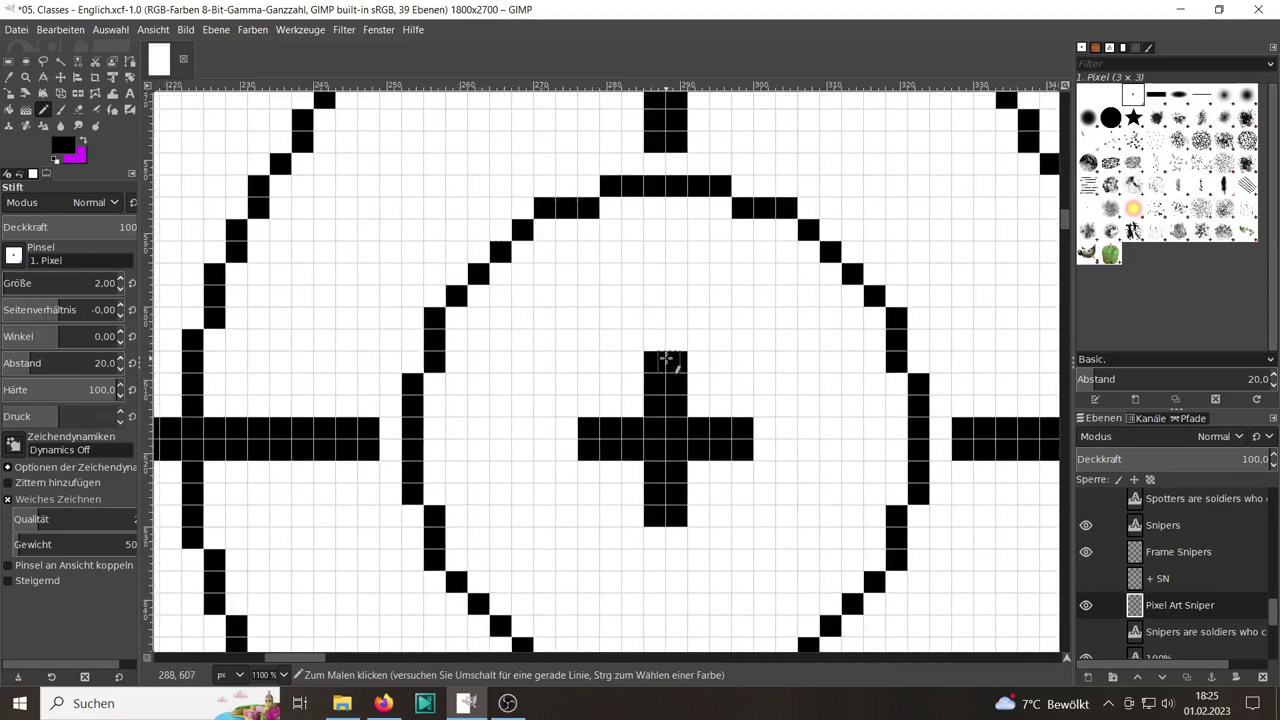
{"action": "scroll", "coordinate": [720, 486], "scroll_direction": "down", "scroll_amount": 5}
{"action": "scroll", "coordinate": [695, 503], "scroll_direction": "up", "scroll_amount": 1}
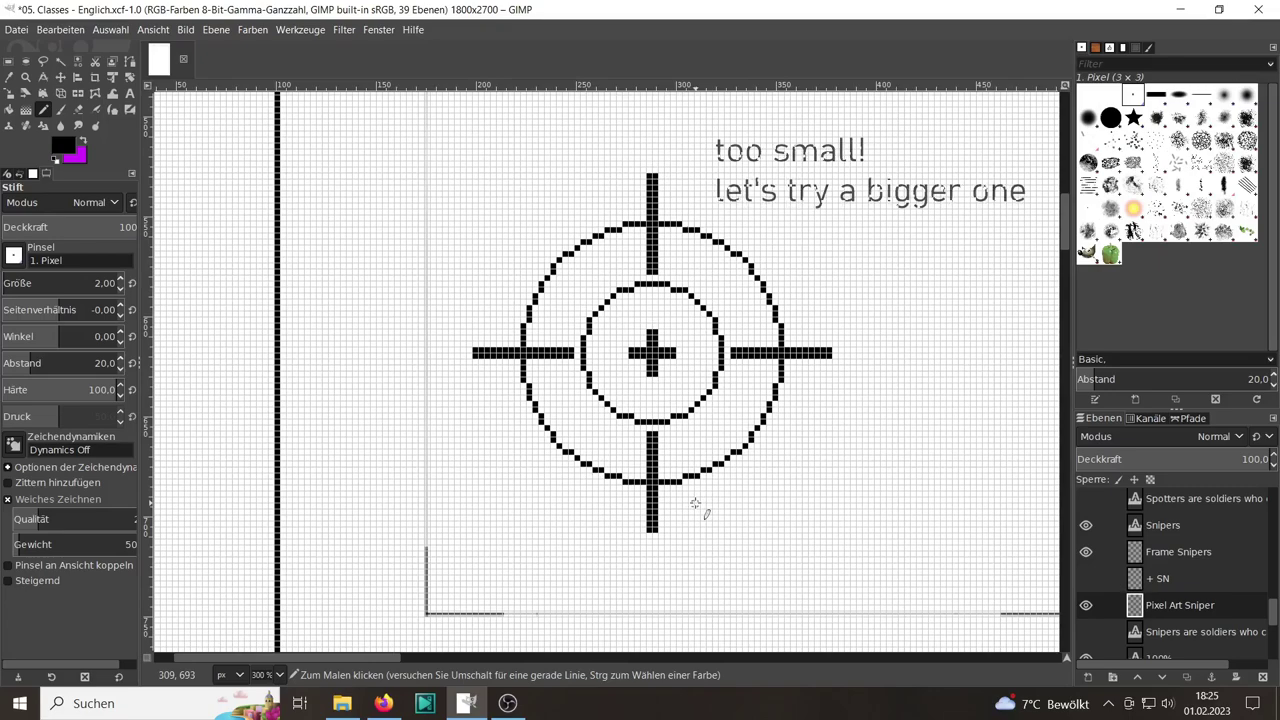
Extend the top, left, right and bottom crosshair bars inward toward the centre
{"action": "scroll", "coordinate": [600, 300], "scroll_direction": "up", "scroll_amount": 2}
{"action": "scroll", "coordinate": [577, 284], "scroll_direction": "up", "scroll_amount": 1}
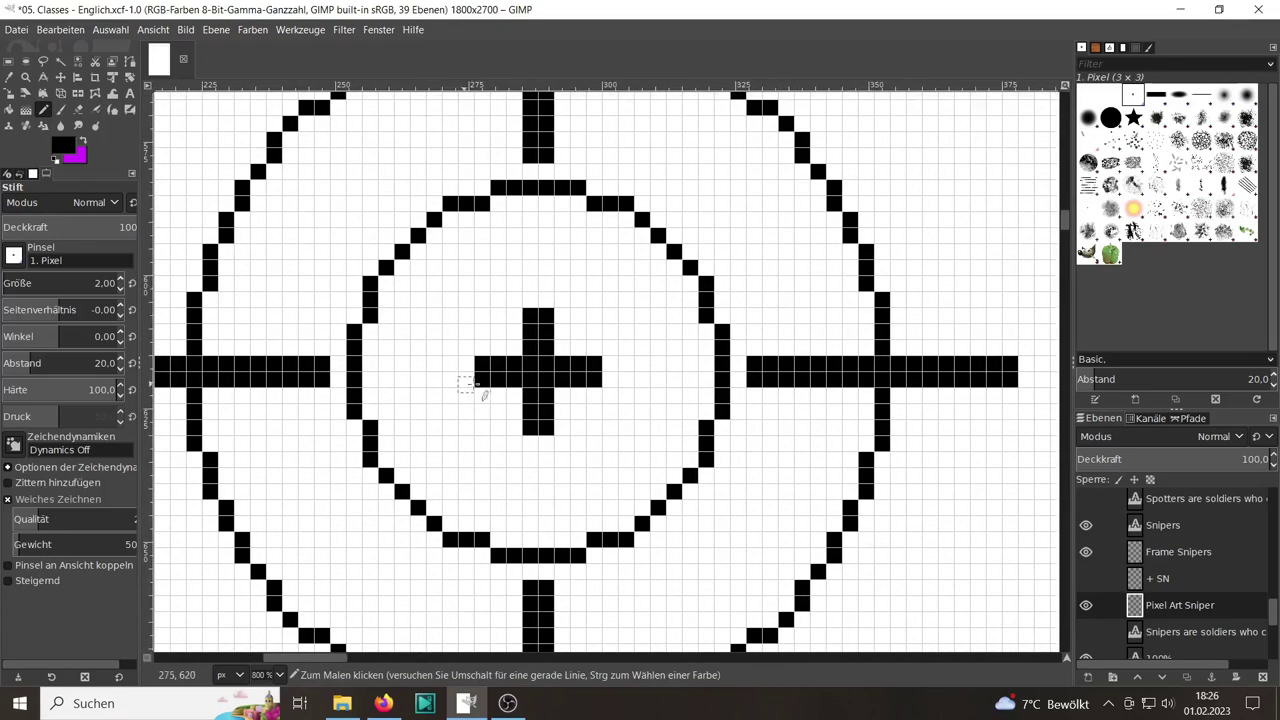
{"action": "mouse_move", "coordinate": [524, 236]}
{"action": "left_mouse_down"}
{"action": "mouse_move", "coordinate": [529, 177]}
{"action": "mouse_move", "coordinate": [549, 234]}
{"action": "left_mouse_up"}
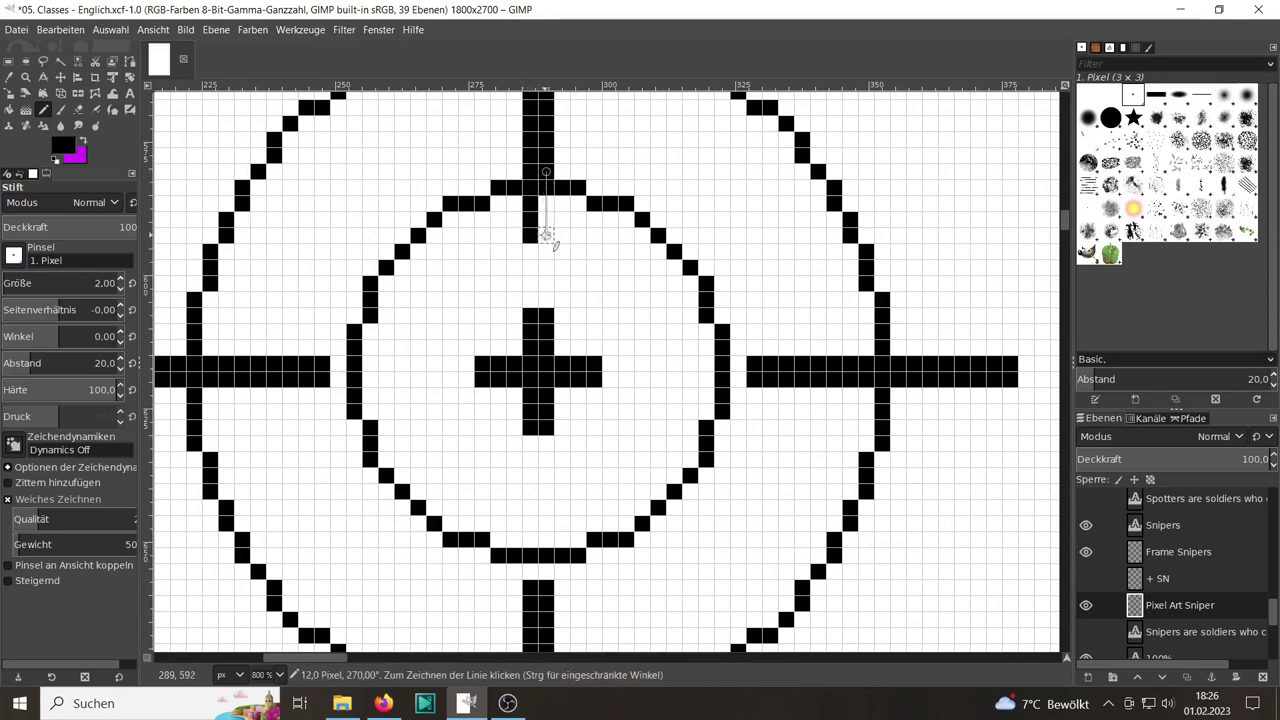
{"action": "mouse_move", "coordinate": [478, 435]}
{"action": "left_mouse_down"}
{"action": "mouse_move", "coordinate": [395, 436]}
{"action": "mouse_move", "coordinate": [392, 451]}
{"action": "left_mouse_up"}
{"action": "mouse_move", "coordinate": [719, 451]}
{"action": "left_mouse_down"}
{"action": "mouse_move", "coordinate": [805, 451]}
{"action": "mouse_move", "coordinate": [805, 436]}
{"action": "left_mouse_up"}
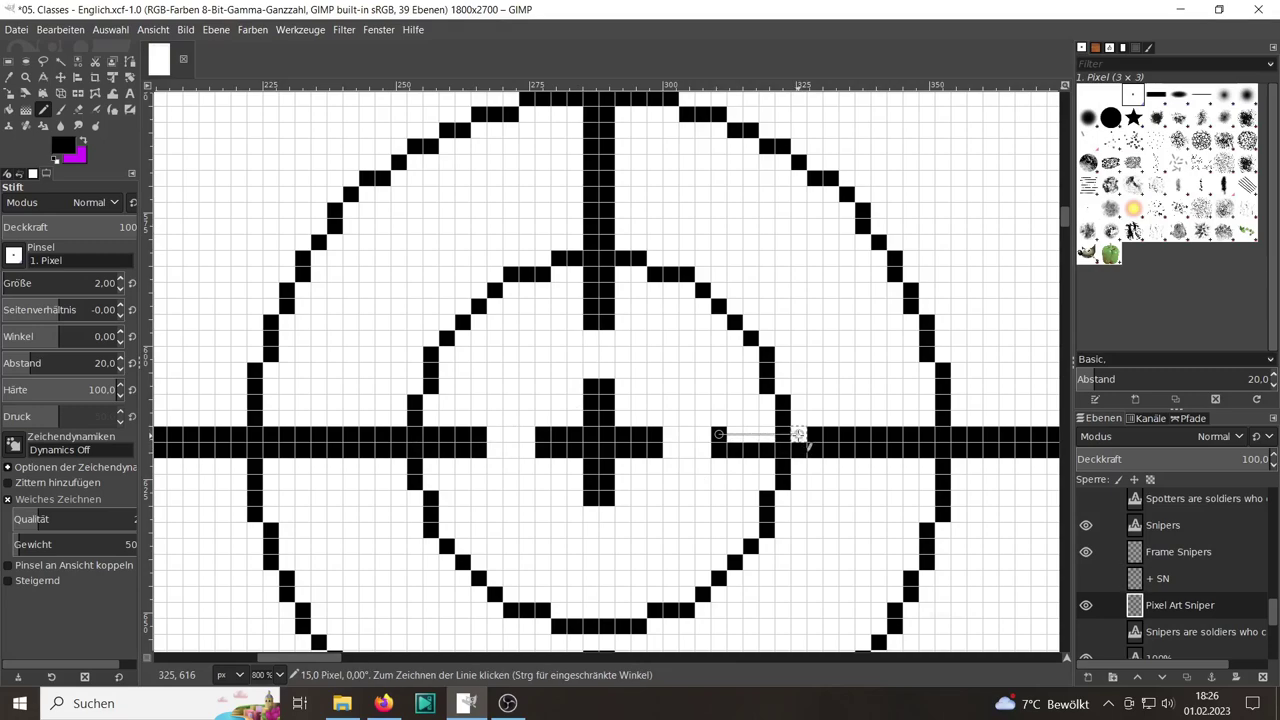
{"action": "scroll", "coordinate": [607, 455], "scroll_direction": "down", "scroll_amount": 3}
{"action": "left_click_drag", "start_coordinate": [606, 420], "coordinate": [606, 508]}
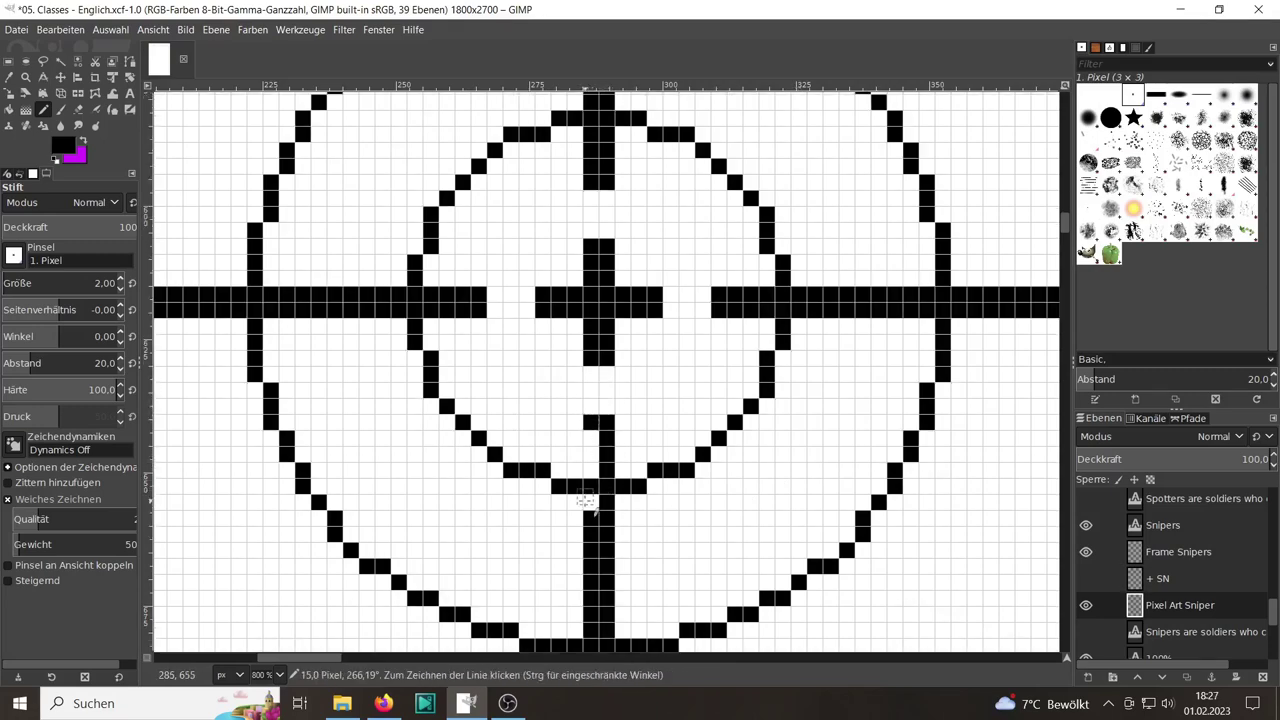
{"action": "left_click_drag", "start_coordinate": [591, 428], "coordinate": [591, 500]}
Erase the inner ring around the centre plus with the Eraser
{"action": "scroll", "coordinate": [640, 420], "scroll_direction": "down", "scroll_amount": 2}
{"action": "scroll", "coordinate": [643, 420], "scroll_direction": "down", "scroll_amount": 2}
{"action": "scroll", "coordinate": [640, 420], "scroll_direction": "up", "scroll_amount": 3}
{"action": "scroll", "coordinate": [640, 420], "scroll_direction": "up", "scroll_amount": 1}
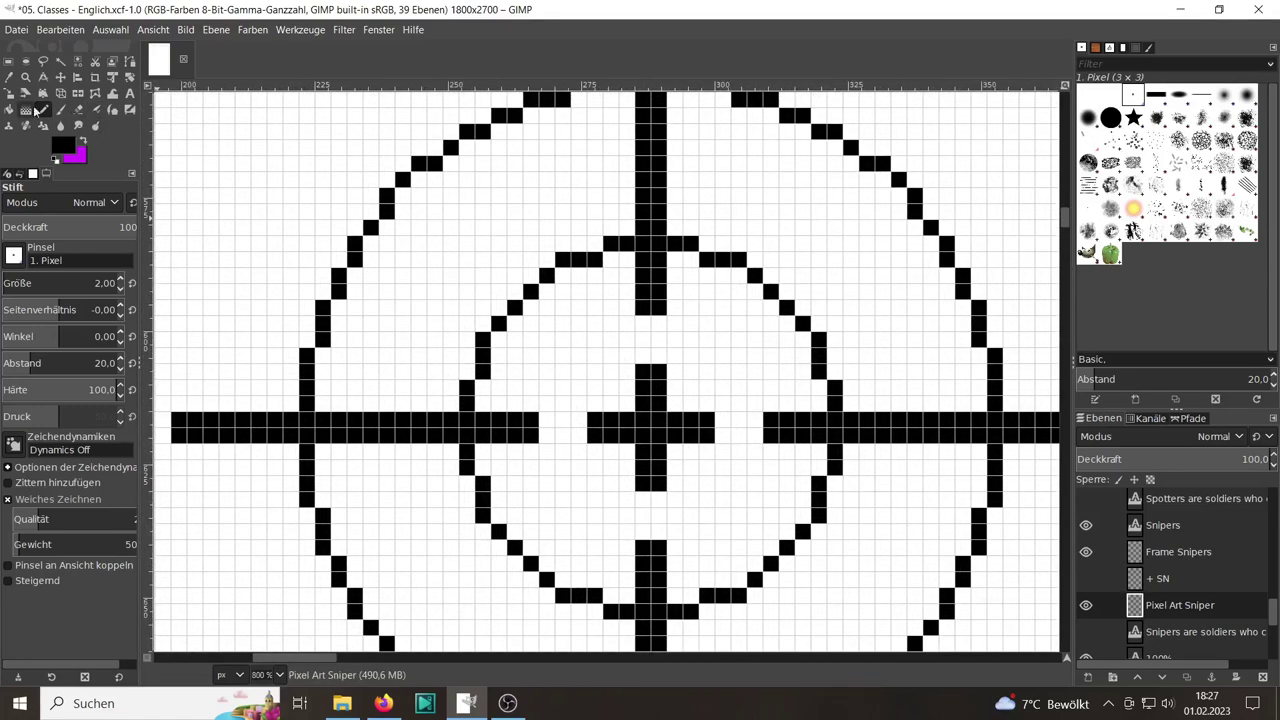
{"action": "key", "text": "shift+e"}
{"action": "mouse_move", "coordinate": [553, 258]}
{"action": "left_mouse_down"}
{"action": "mouse_move", "coordinate": [706, 260]}
{"action": "mouse_move", "coordinate": [834, 467]}
{"action": "mouse_move", "coordinate": [766, 563]}
{"action": "mouse_move", "coordinate": [700, 608]}
{"action": "mouse_move", "coordinate": [614, 608]}
{"action": "mouse_move", "coordinate": [530, 578]}
{"action": "mouse_move", "coordinate": [486, 514]}
{"action": "mouse_move", "coordinate": [466, 380]}
{"action": "mouse_move", "coordinate": [546, 276]}
{"action": "left_mouse_up"}
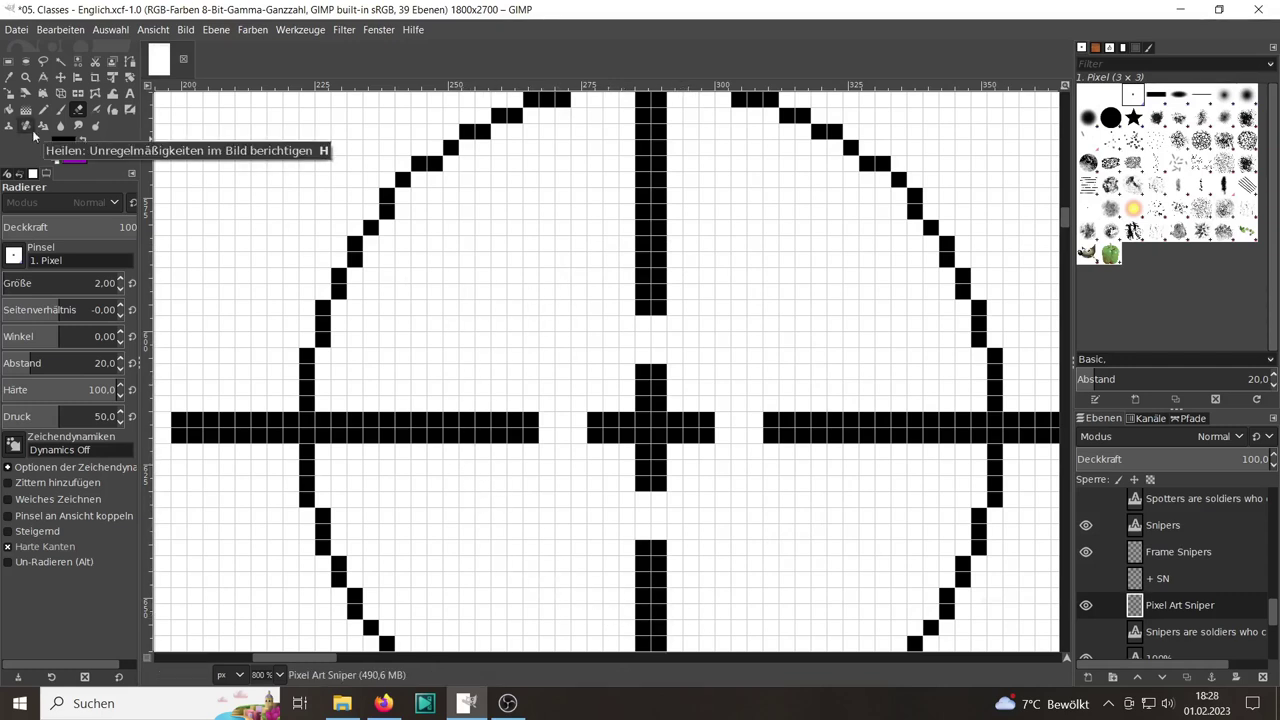
Pencil a stepped inner ring around the centre plus: top edge, then both sides downward
{"action": "key", "text": "n"}
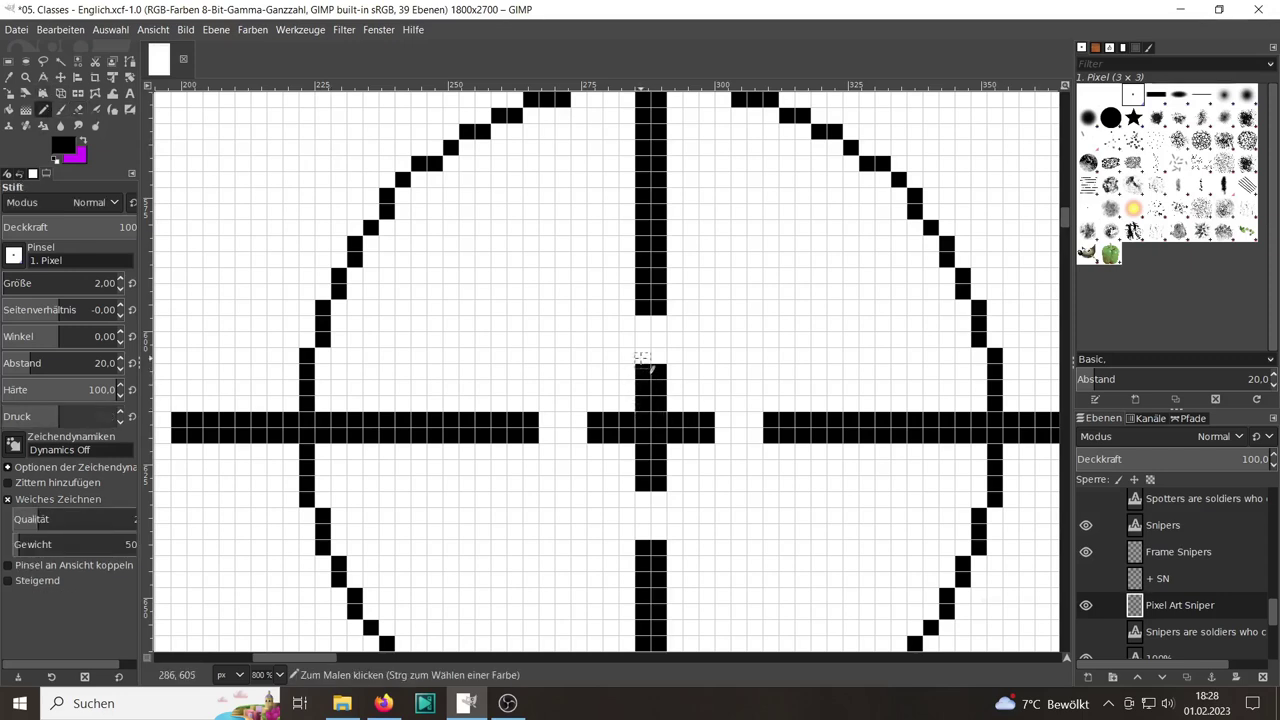
{"action": "left_click", "coordinate": [627, 228]}
{"action": "left_click_drag", "start_coordinate": [676, 228], "coordinate": [770, 258]}
{"action": "mouse_move", "coordinate": [578, 243]}
{"action": "left_mouse_down"}
{"action": "mouse_move", "coordinate": [530, 258]}
{"action": "mouse_move", "coordinate": [498, 291]}
{"action": "left_mouse_up"}
{"action": "left_click", "coordinate": [787, 275]}
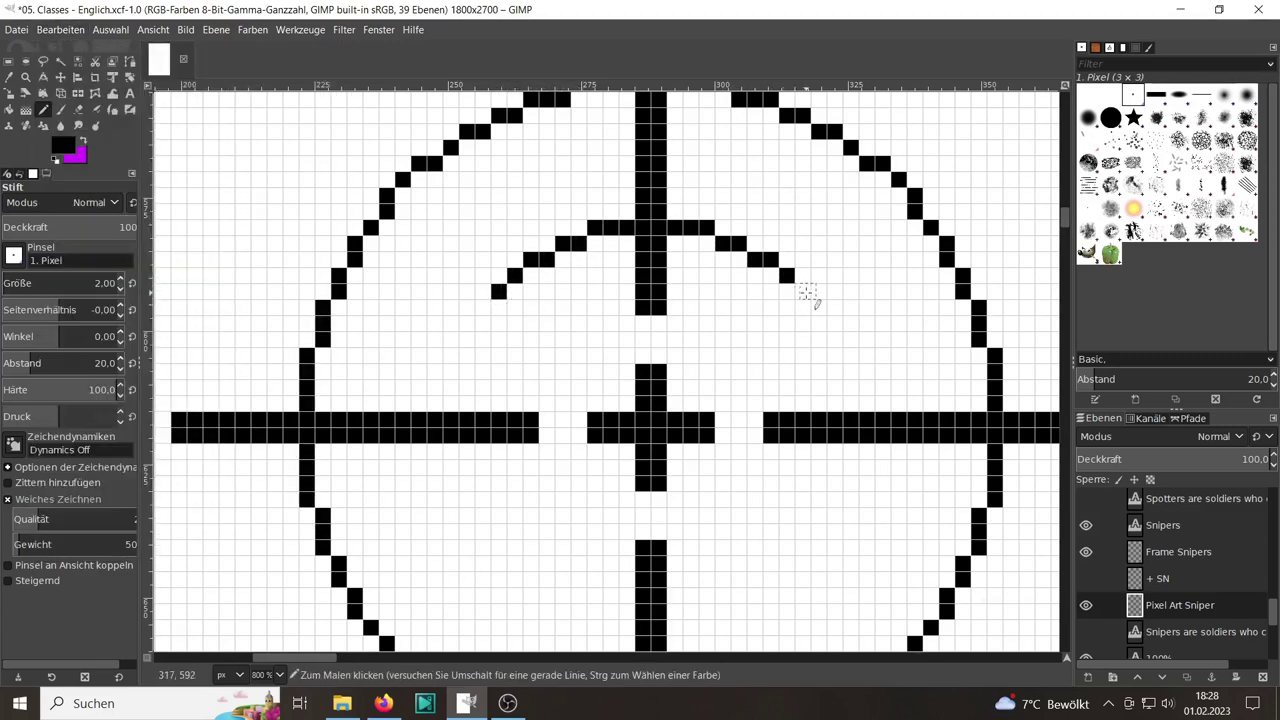
{"action": "left_click_drag", "start_coordinate": [818, 307], "coordinate": [834, 354]}
{"action": "mouse_move", "coordinate": [482, 325]}
{"action": "left_mouse_down"}
{"action": "mouse_move", "coordinate": [447, 384]}
{"action": "mouse_move", "coordinate": [500, 460]}
{"action": "mouse_move", "coordinate": [555, 515]}
{"action": "mouse_move", "coordinate": [648, 542]}
{"action": "mouse_move", "coordinate": [809, 503]}
{"action": "mouse_move", "coordinate": [851, 412]}
{"action": "mouse_move", "coordinate": [871, 297]}
{"action": "left_mouse_up"}
{"action": "scroll", "coordinate": [450, 403], "scroll_direction": "down", "scroll_amount": 2}
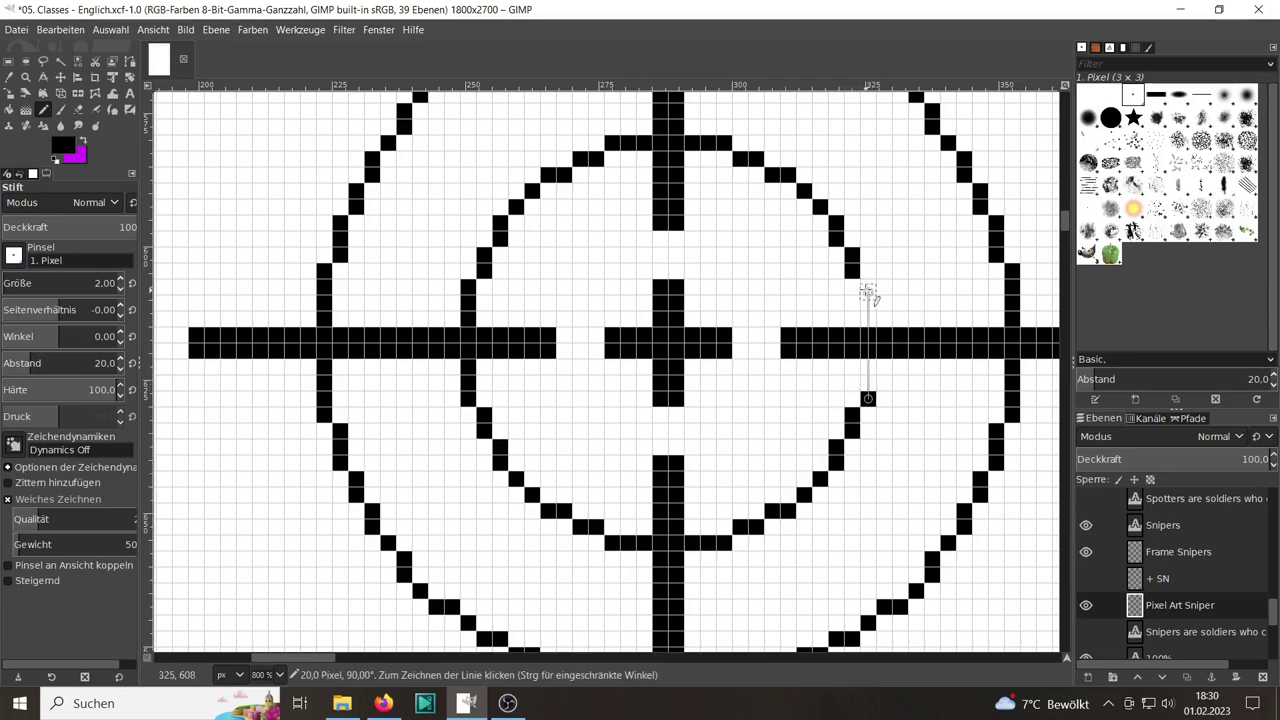
{"action": "scroll", "coordinate": [857, 480], "scroll_direction": "down", "scroll_amount": 3}
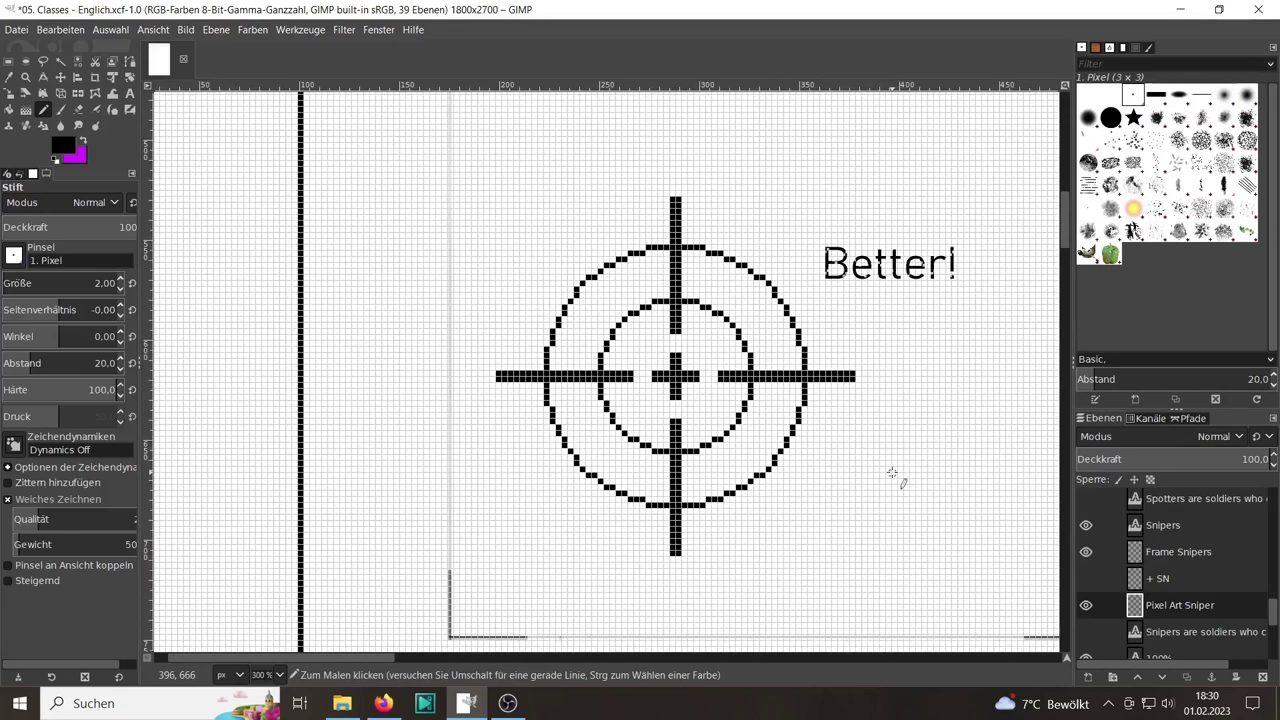
Add a new layer named Skull for the skull drawing
{"action": "scroll", "coordinate": [892, 473], "scroll_direction": "up", "scroll_amount": 2}
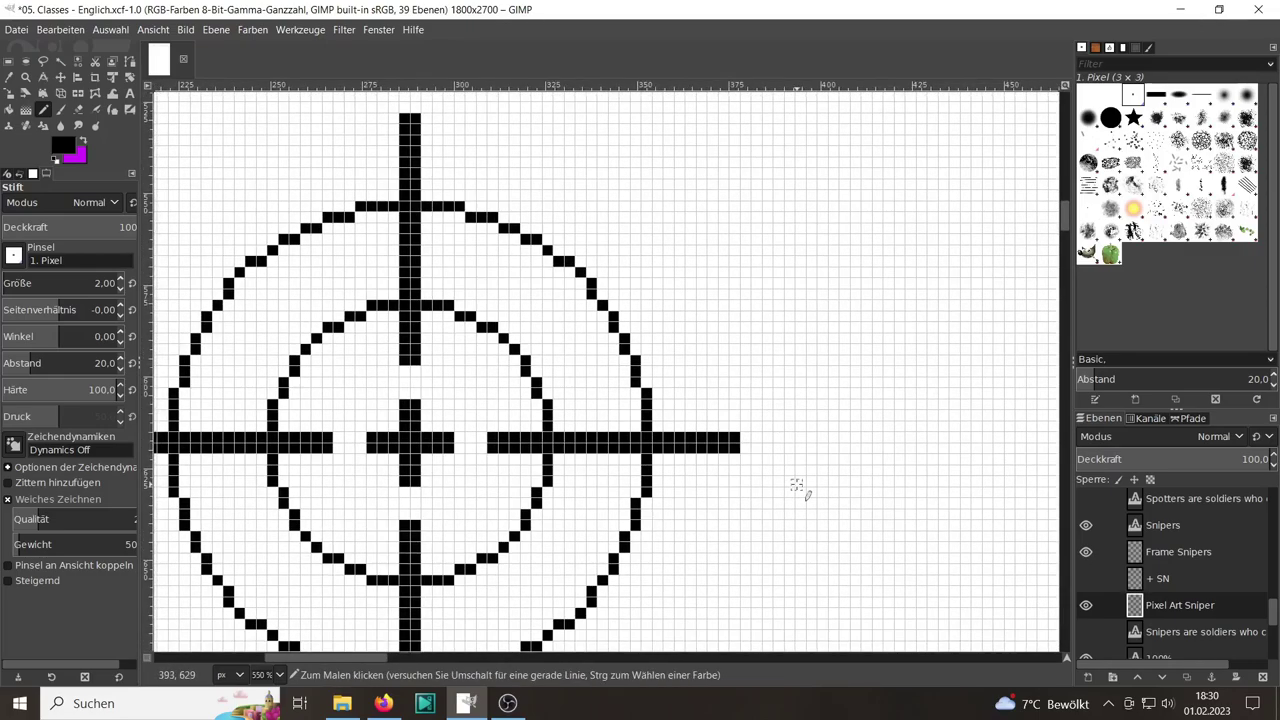
{"action": "scroll", "coordinate": [797, 487], "scroll_direction": "up", "scroll_amount": 2}
{"action": "scroll", "coordinate": [594, 400], "scroll_direction": "up", "scroll_amount": 2}
{"action": "scroll", "coordinate": [594, 400], "scroll_direction": "down", "scroll_amount": 2}
{"action": "right_click", "coordinate": [1170, 604]}
{"action": "key", "text": "Escape"}
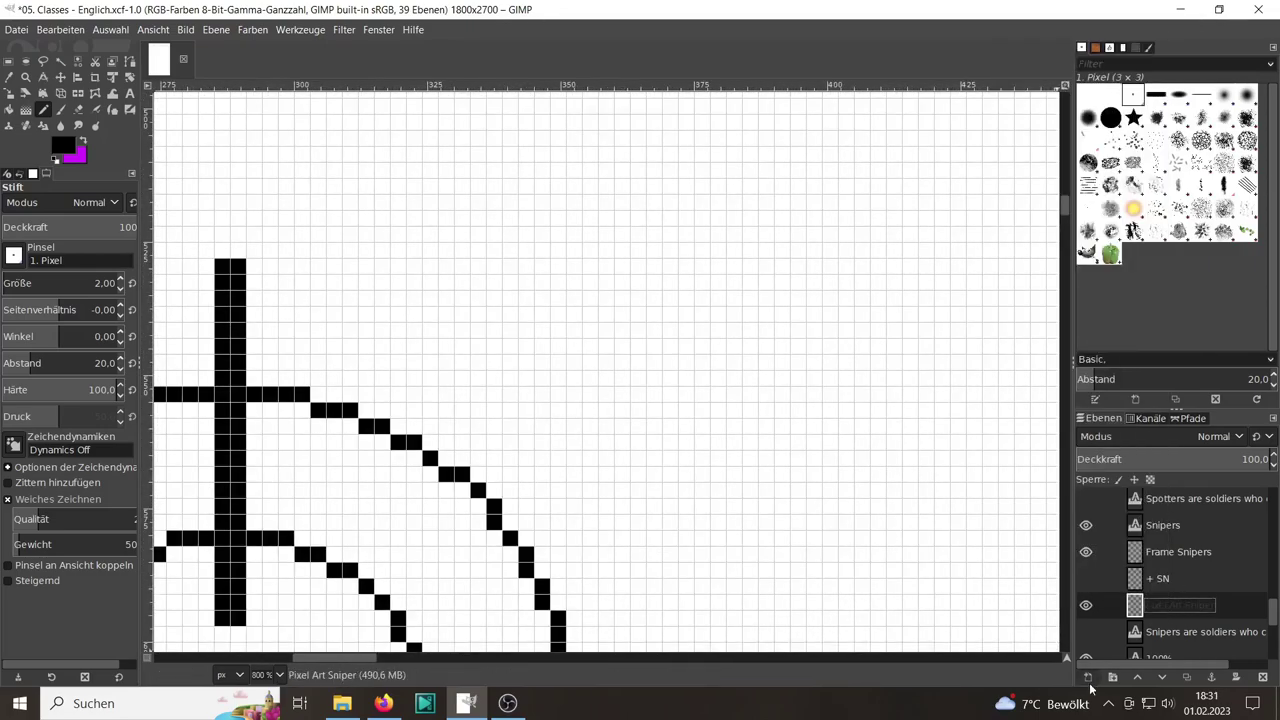
{"action": "left_click", "coordinate": [1090, 685]}
{"action": "type", "text": "Mask"}
{"action": "key", "text": "Return"}
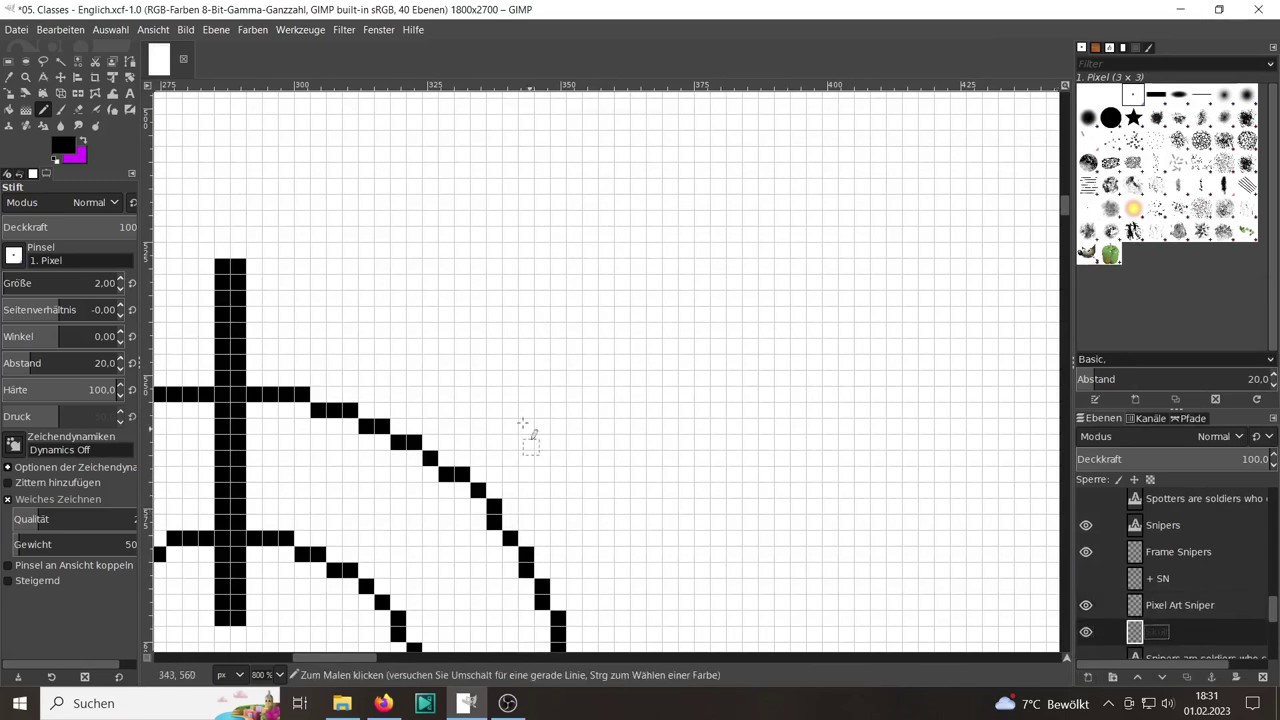
Pencil the skull's outline: rounded top, right side, left side and jaw
{"action": "left_click", "coordinate": [606, 298]}
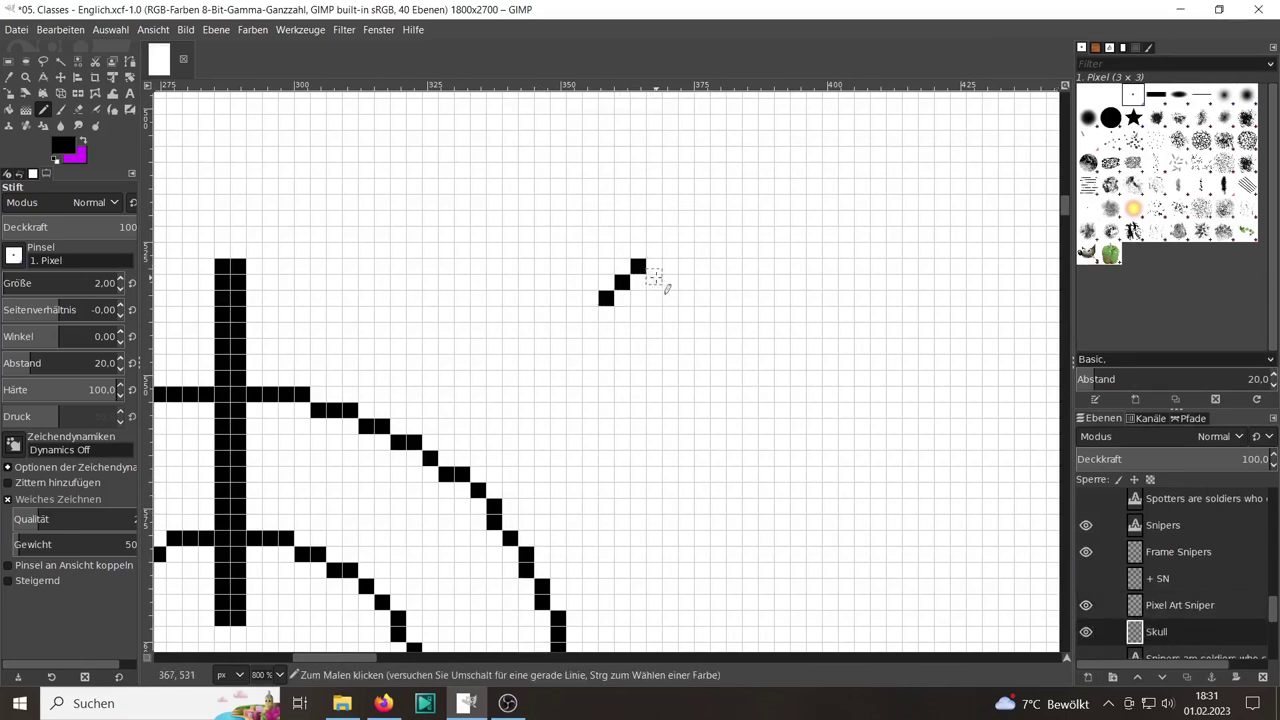
{"action": "mouse_move", "coordinate": [654, 250]}
{"action": "left_mouse_down"}
{"action": "mouse_move", "coordinate": [743, 257]}
{"action": "mouse_move", "coordinate": [800, 300]}
{"action": "left_mouse_up"}
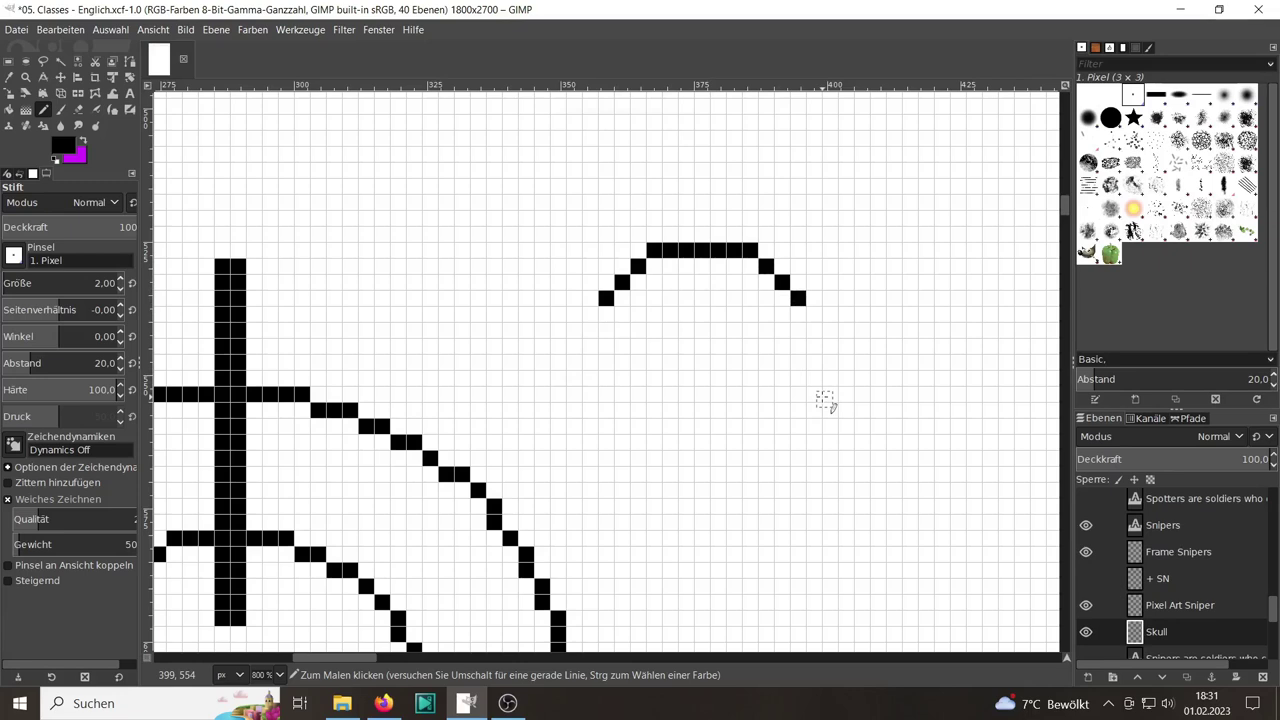
{"action": "left_click_drag", "start_coordinate": [798, 314], "coordinate": [813, 390]}
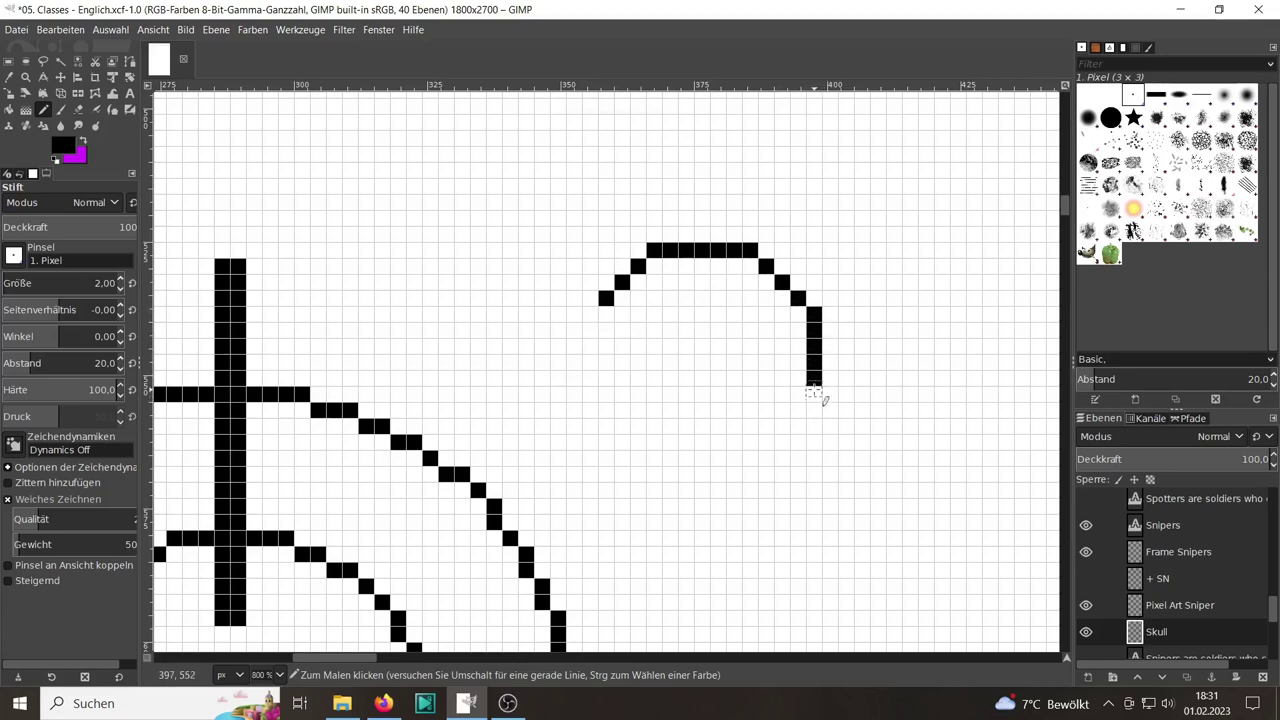
{"action": "mouse_move", "coordinate": [590, 314]}
{"action": "left_mouse_down"}
{"action": "mouse_move", "coordinate": [605, 405]}
{"action": "mouse_move", "coordinate": [670, 472]}
{"action": "mouse_move", "coordinate": [755, 474]}
{"action": "mouse_move", "coordinate": [778, 428]}
{"action": "mouse_move", "coordinate": [812, 402]}
{"action": "left_mouse_up"}
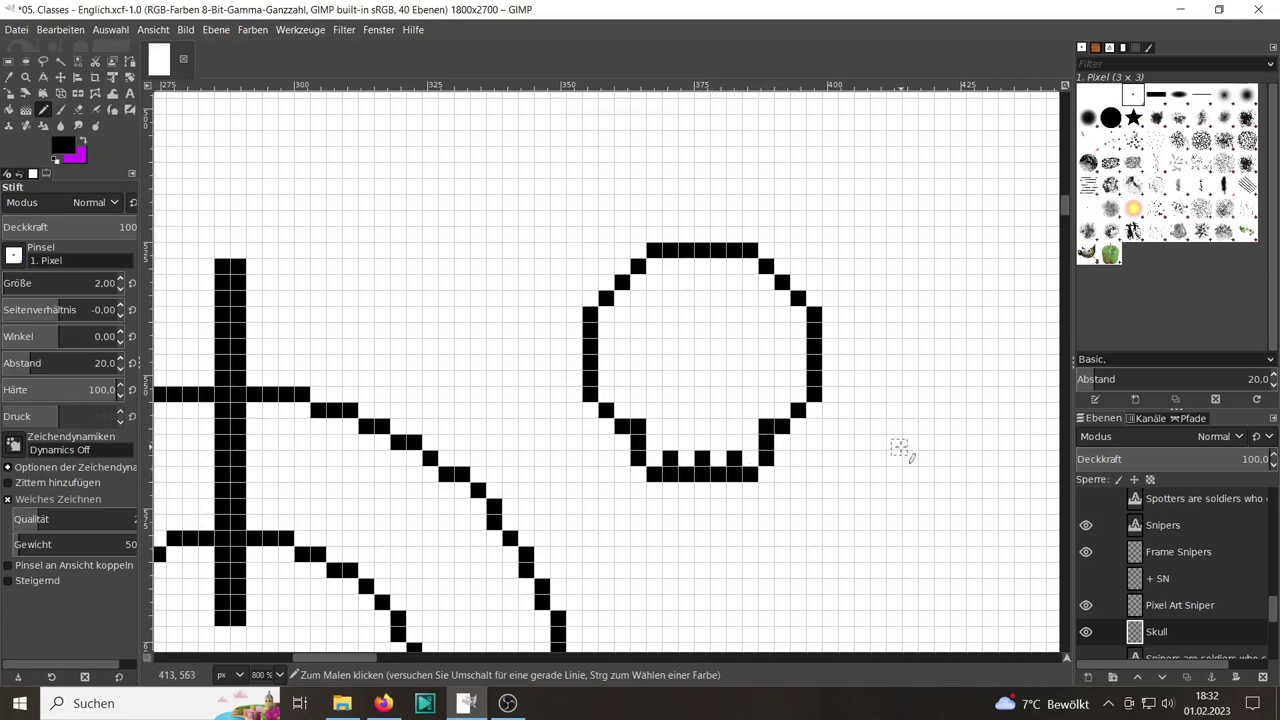
Draw the cross-shaped nose and both eye sockets, undoing one misplaced stroke
{"action": "left_click", "coordinate": [686, 410]}
{"action": "mouse_move", "coordinate": [702, 410]}
{"action": "left_mouse_down"}
{"action": "mouse_move", "coordinate": [702, 394]}
{"action": "mouse_move", "coordinate": [638, 395]}
{"action": "left_mouse_up"}
{"action": "key", "text": "alt+b"}
{"action": "key", "text": "Return"}
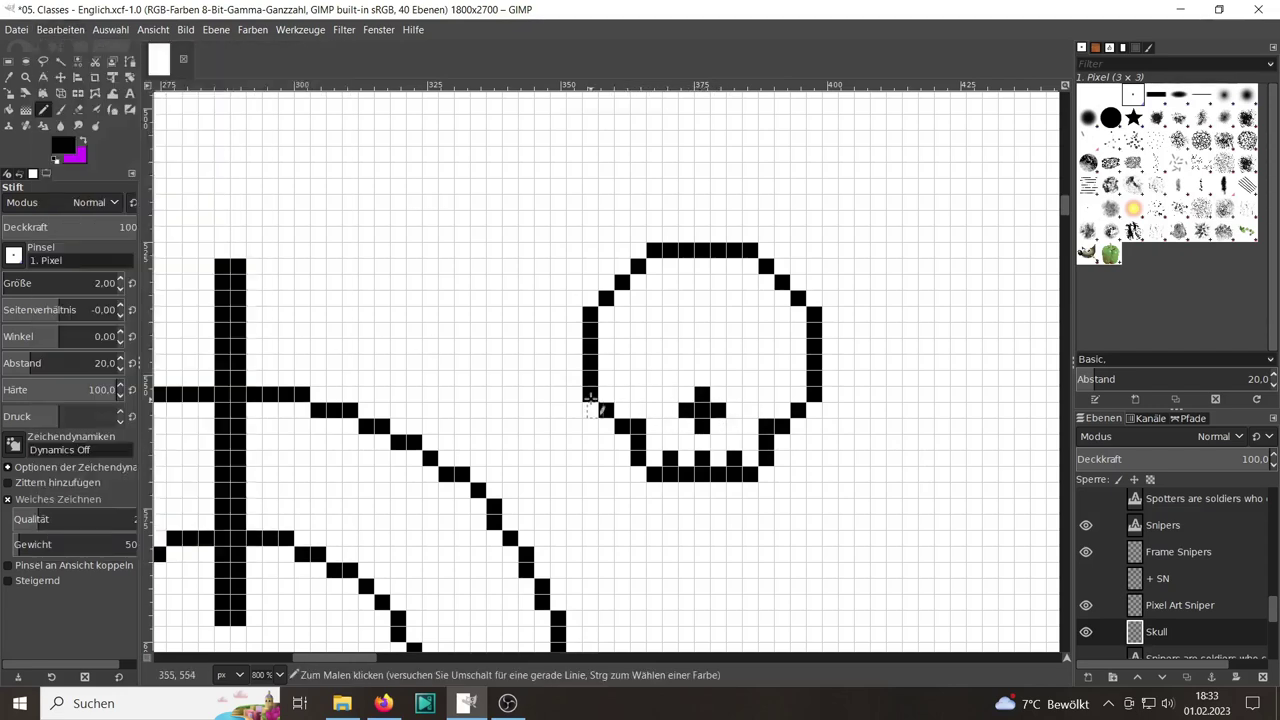
{"action": "mouse_move", "coordinate": [622, 374]}
{"action": "left_mouse_down"}
{"action": "mouse_move", "coordinate": [622, 358]}
{"action": "mouse_move", "coordinate": [654, 342]}
{"action": "mouse_move", "coordinate": [648, 402]}
{"action": "mouse_move", "coordinate": [652, 360]}
{"action": "mouse_move", "coordinate": [660, 380]}
{"action": "left_mouse_up"}
{"action": "left_click", "coordinate": [782, 378]}
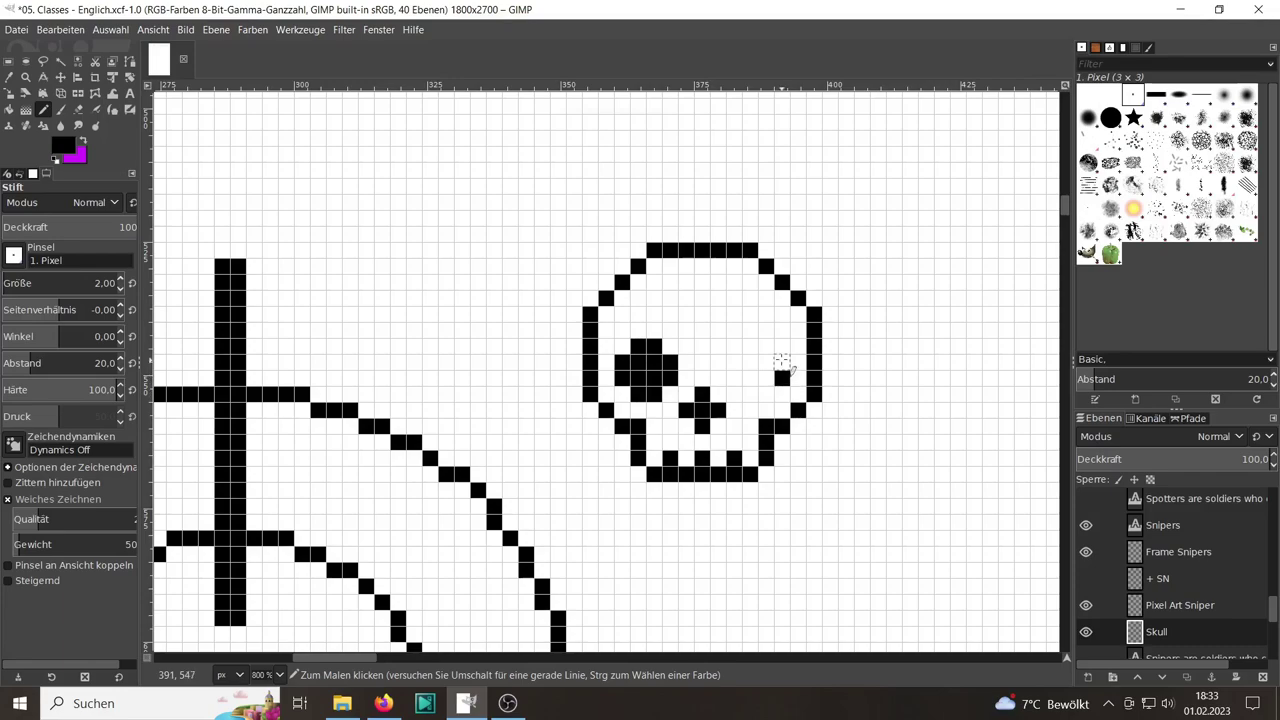
{"action": "mouse_move", "coordinate": [748, 346]}
{"action": "left_mouse_down"}
{"action": "mouse_move", "coordinate": [737, 371]}
{"action": "mouse_move", "coordinate": [777, 366]}
{"action": "mouse_move", "coordinate": [750, 380]}
{"action": "left_mouse_up"}
Shift the skull slightly left toward the crosshair's outer ring
{"action": "key", "text": "2"}
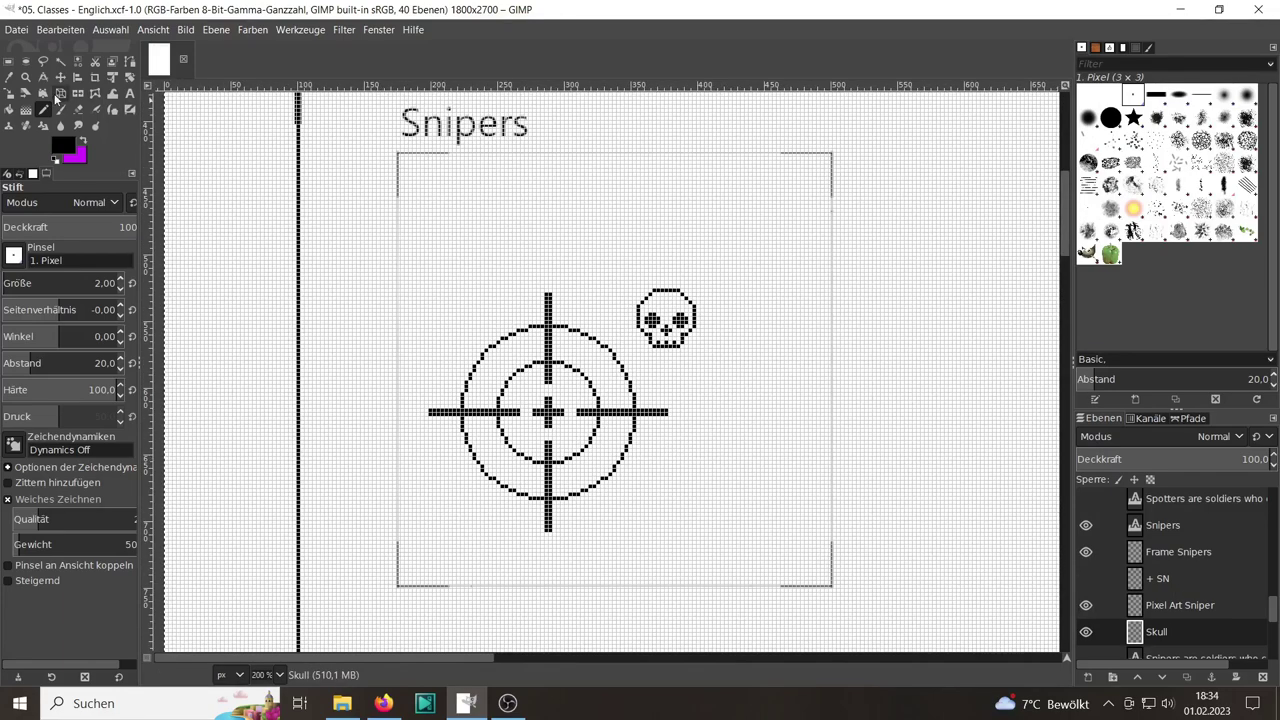
{"action": "key", "text": "m"}
{"action": "key", "text": "3"}
{"action": "left_click_drag", "start_coordinate": [720, 290], "coordinate": [671, 287]}
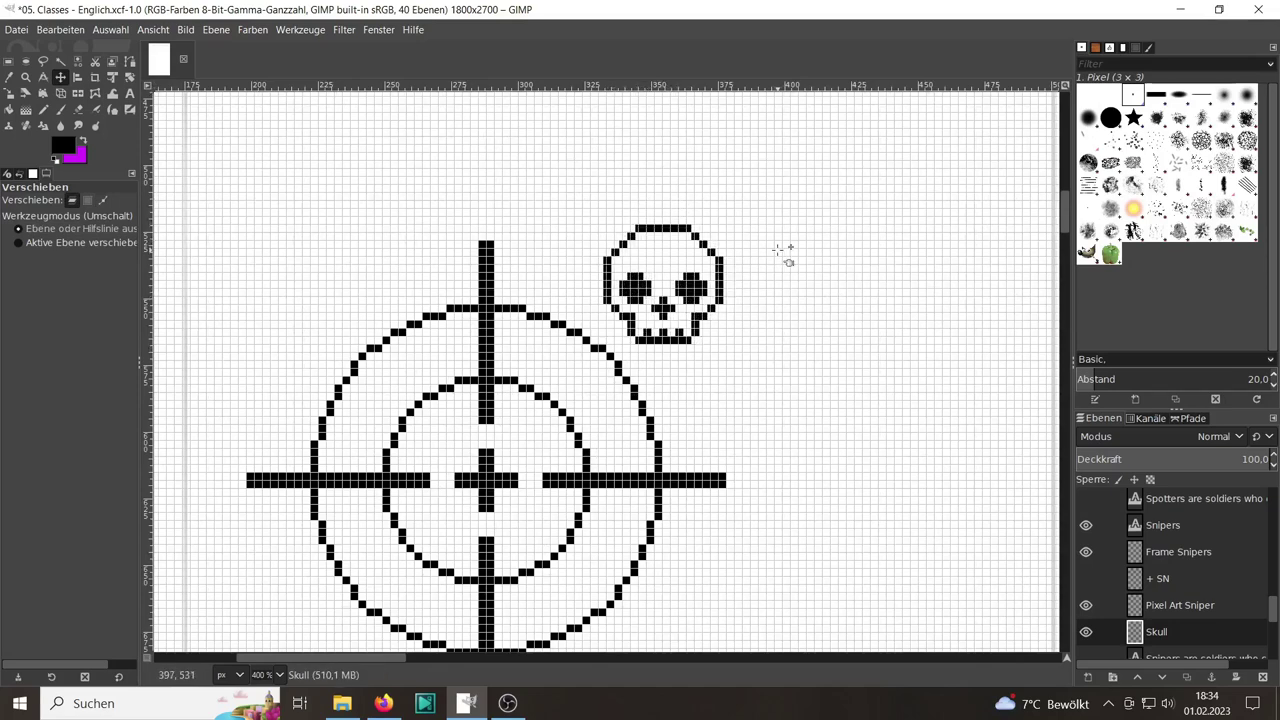
{"action": "key", "text": "Left"}
{"action": "key", "text": "Left"}
{"action": "key", "text": "Left"}
{"action": "key", "text": "Right"}
{"action": "key", "text": "Right"}
{"action": "key", "text": "Right"}
{"action": "key", "text": "Right"}
{"action": "key", "text": "Right"}
{"action": "key", "text": "Right"}
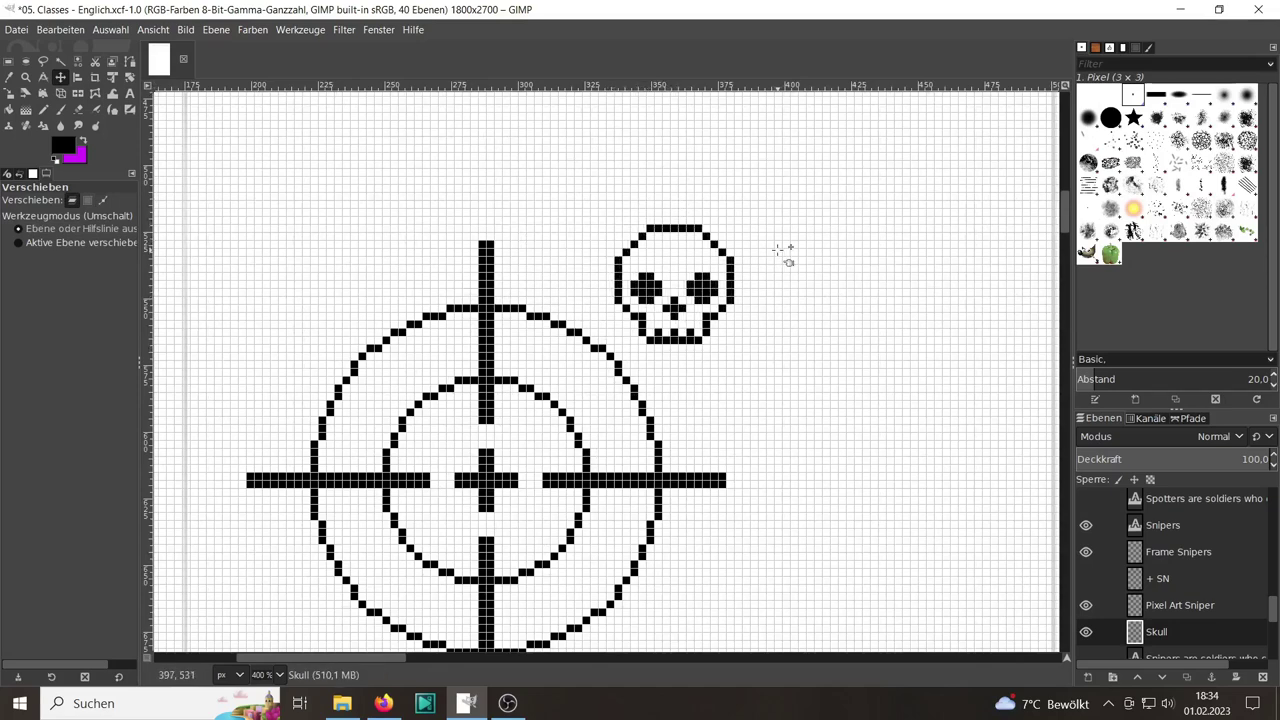
{"action": "key", "text": "n"}
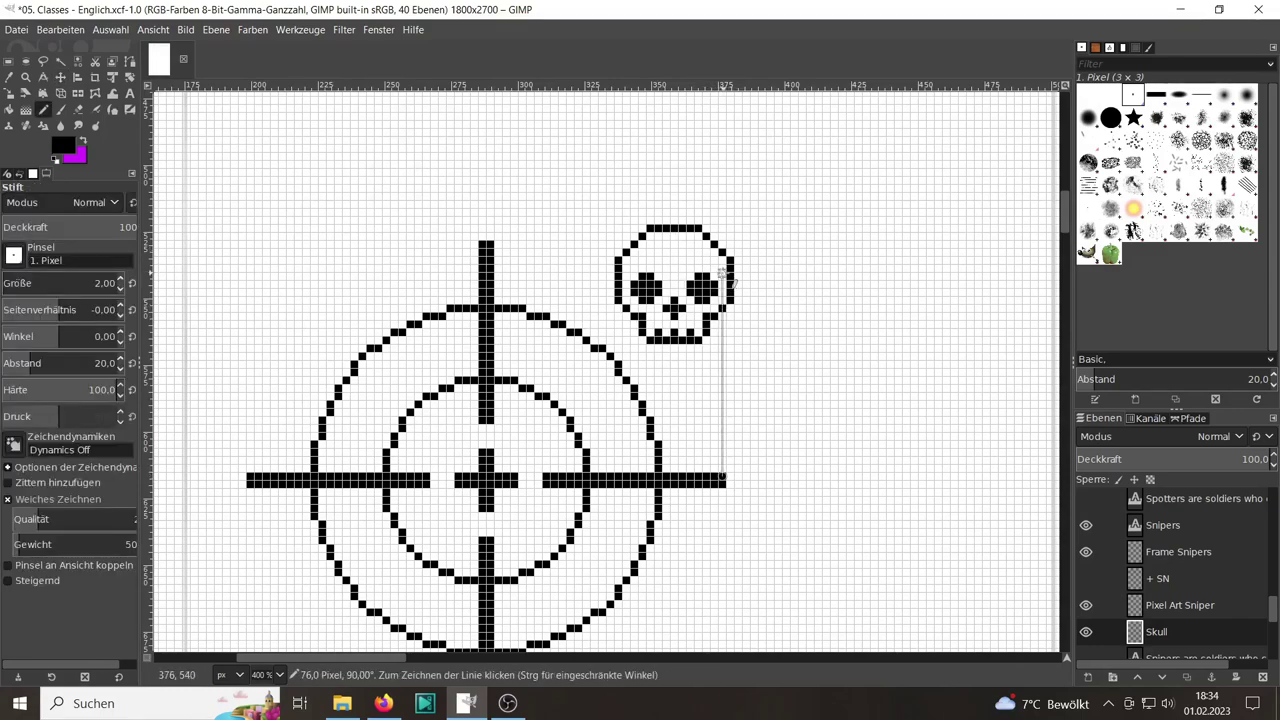
Move the linked crosshair and skull right, nudging them up and left a pixel
{"action": "key", "text": "minus"}
{"action": "key", "text": "minus"}
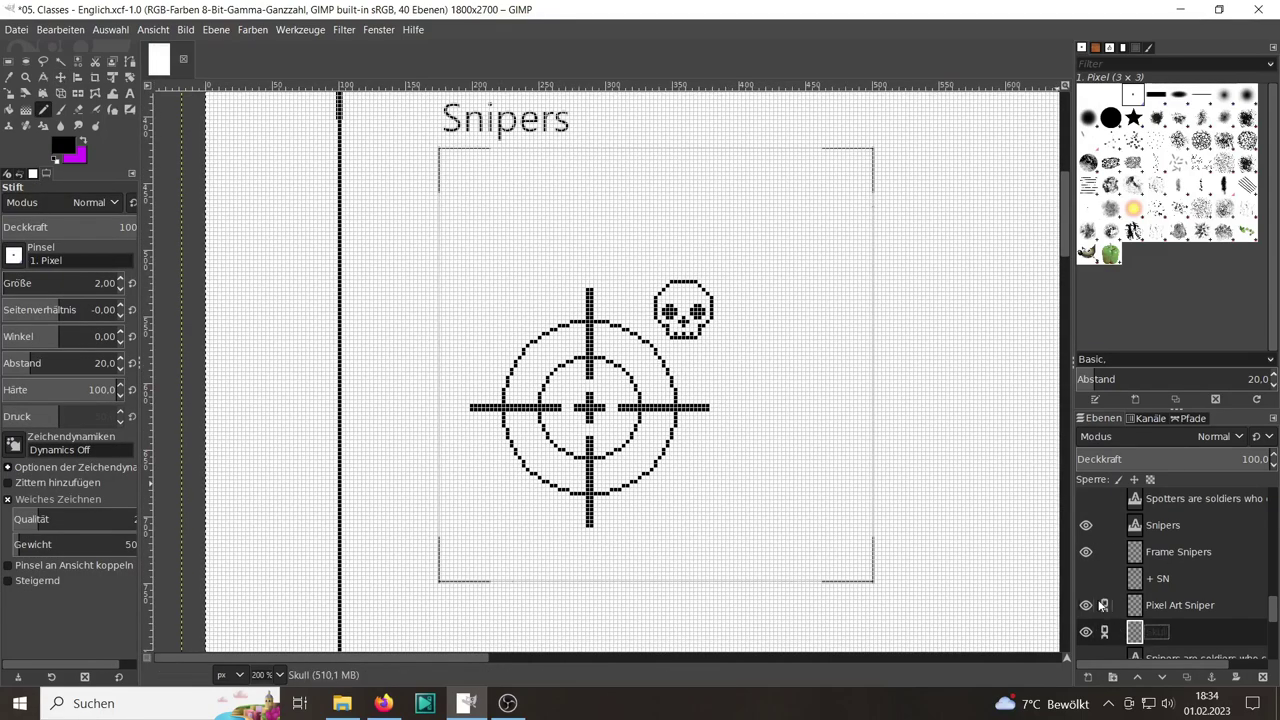
{"action": "key", "text": "plus"}
{"action": "key", "text": "m"}
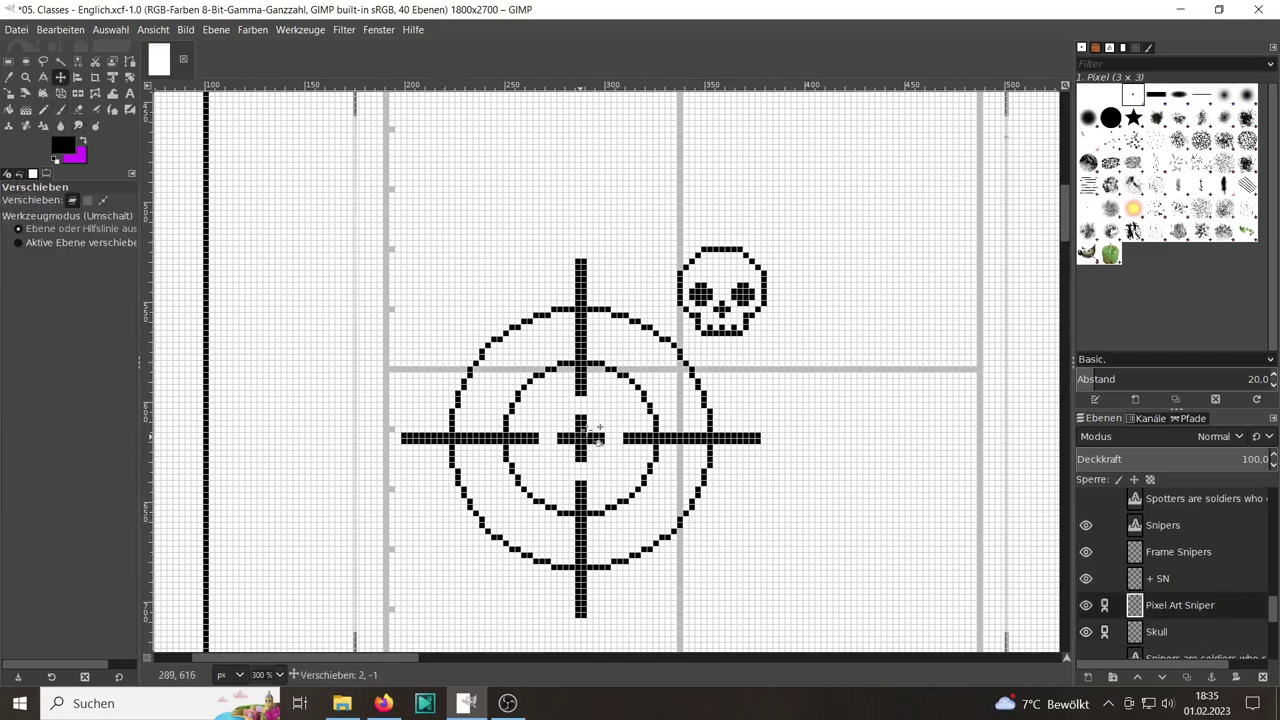
{"action": "left_click_drag", "start_coordinate": [698, 450], "coordinate": [808, 450]}
{"action": "key", "text": "plus"}
{"action": "key", "text": "plus"}
{"action": "key", "text": "plus"}
{"action": "key", "text": "Up"}
{"action": "key", "text": "Left"}
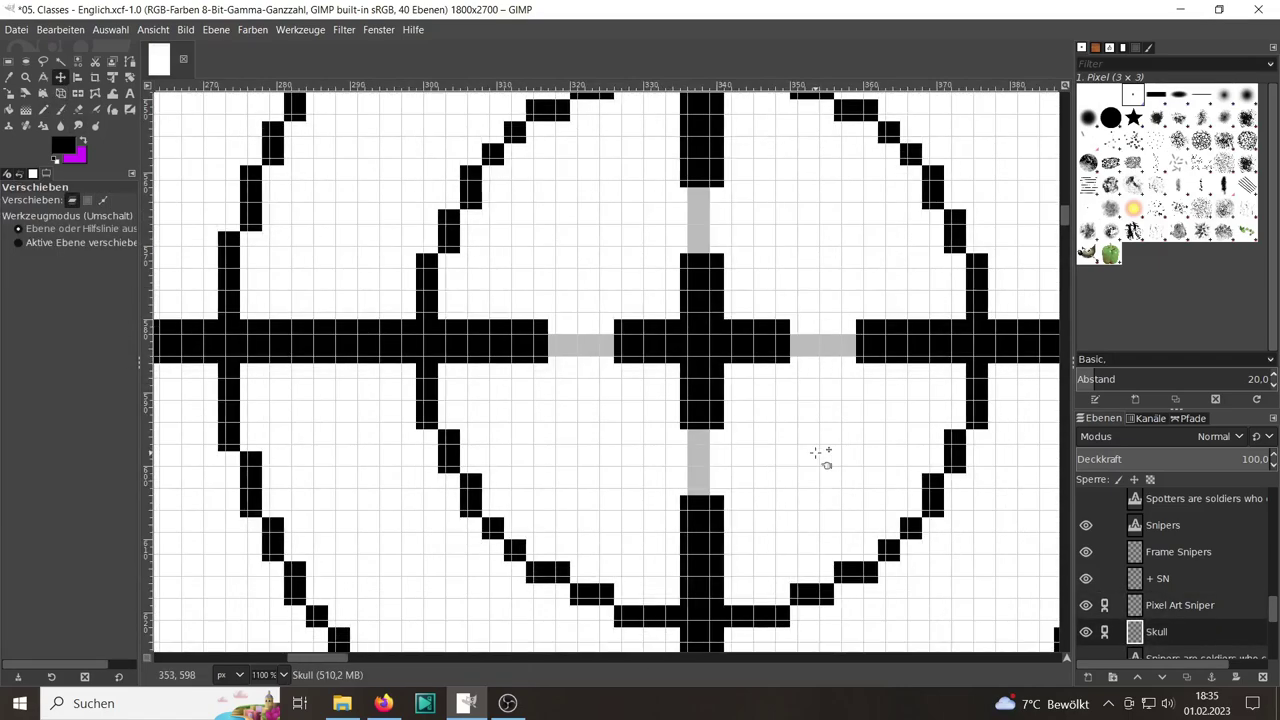
Hide the canvas grid by unticking View > Show Grid
{"action": "right_click", "coordinate": [699, 355]}
{"action": "key", "text": "Escape"}
{"action": "key", "text": "alt+b"}
{"action": "key", "text": "Escape"}
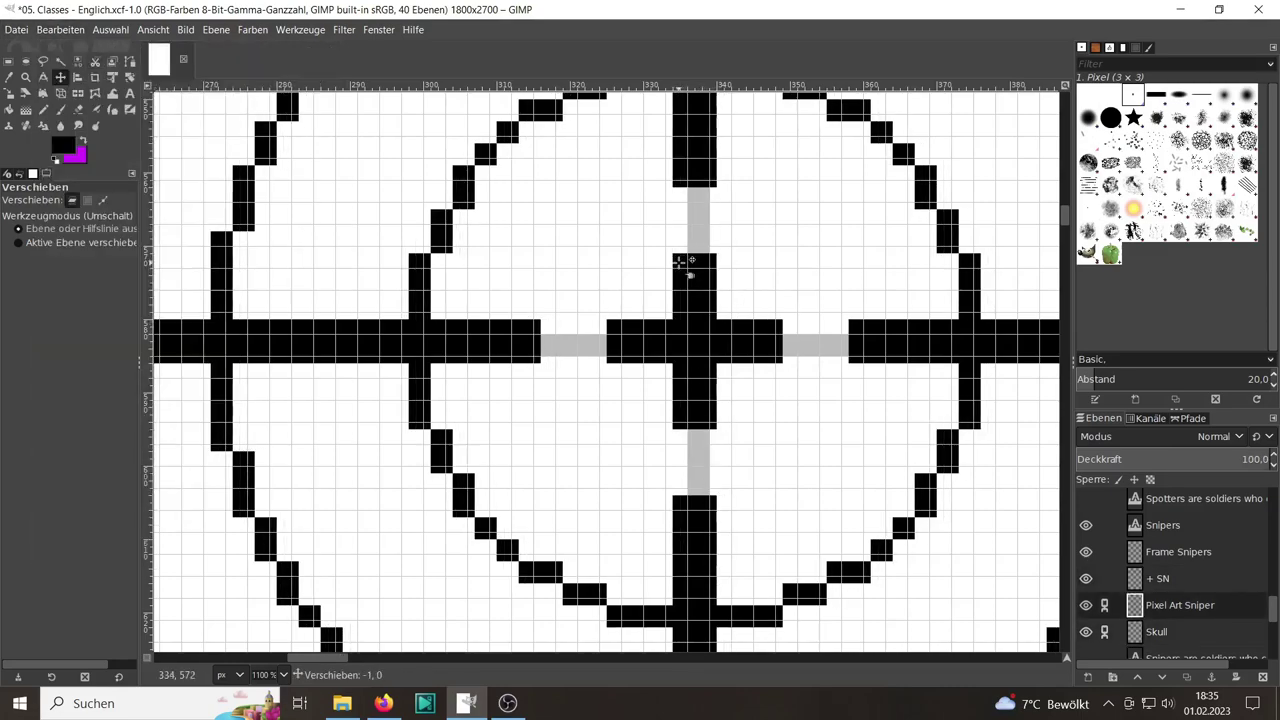
{"action": "right_click", "coordinate": [760, 448]}
{"action": "key", "text": "Escape"}
{"action": "scroll", "coordinate": [723, 265], "scroll_direction": "down", "scroll_amount": 6}
{"action": "right_click", "coordinate": [836, 479]}
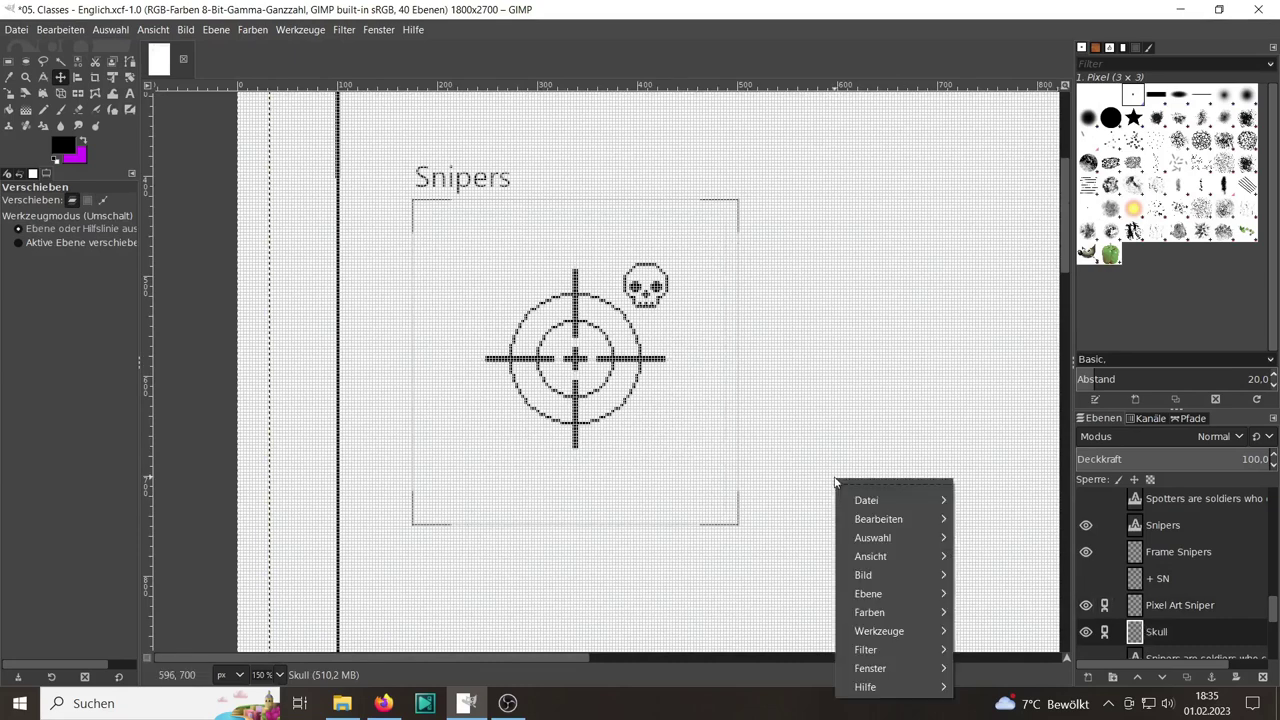
{"action": "mouse_move", "coordinate": [915, 419]}
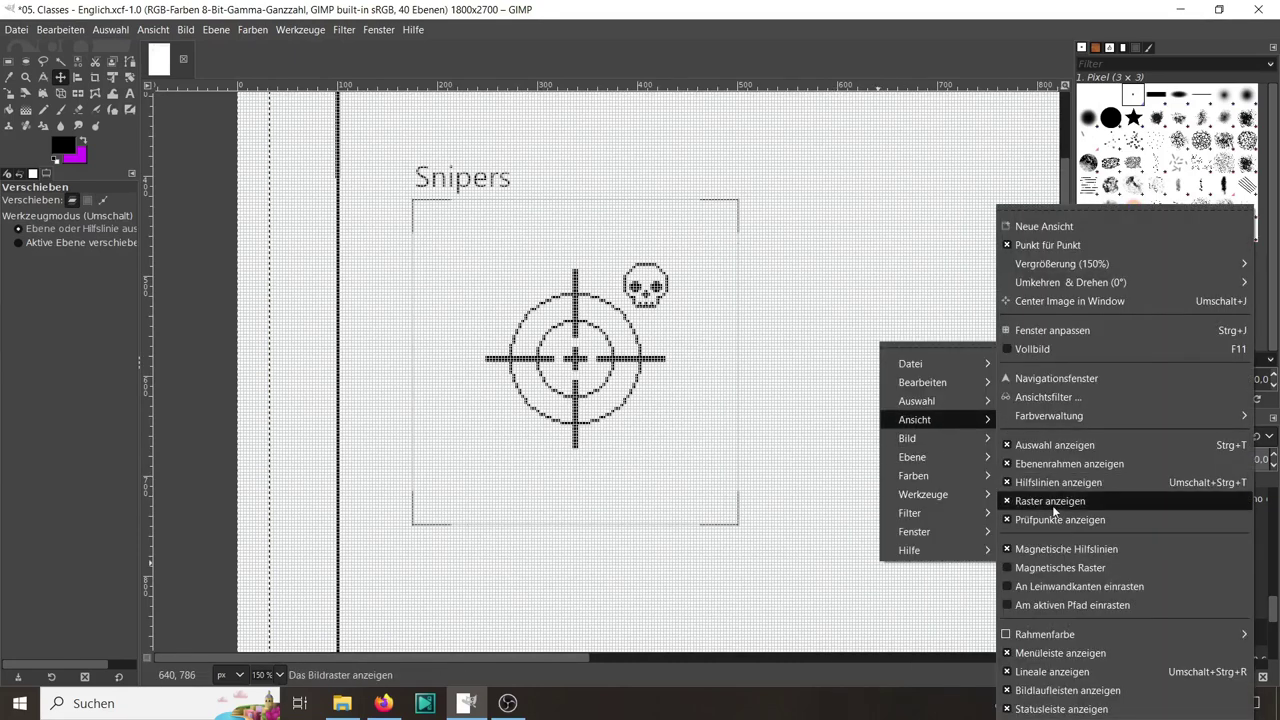
{"action": "left_click", "coordinate": [1045, 498]}
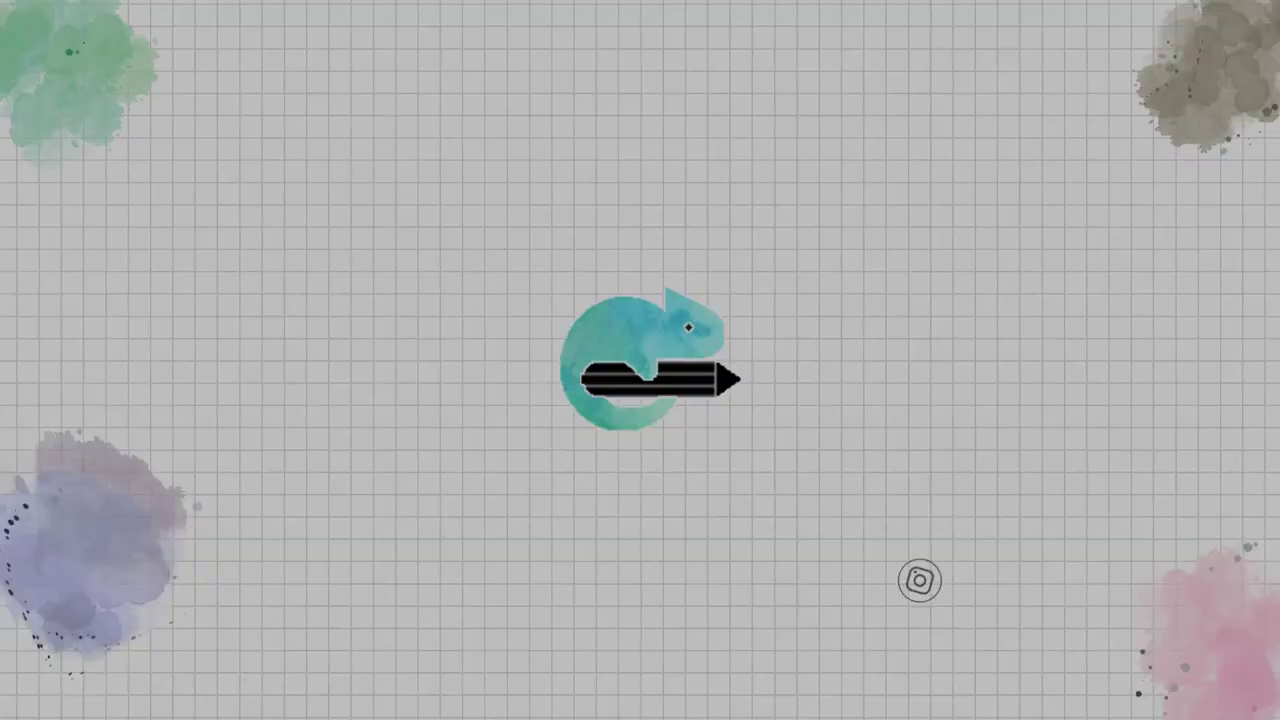